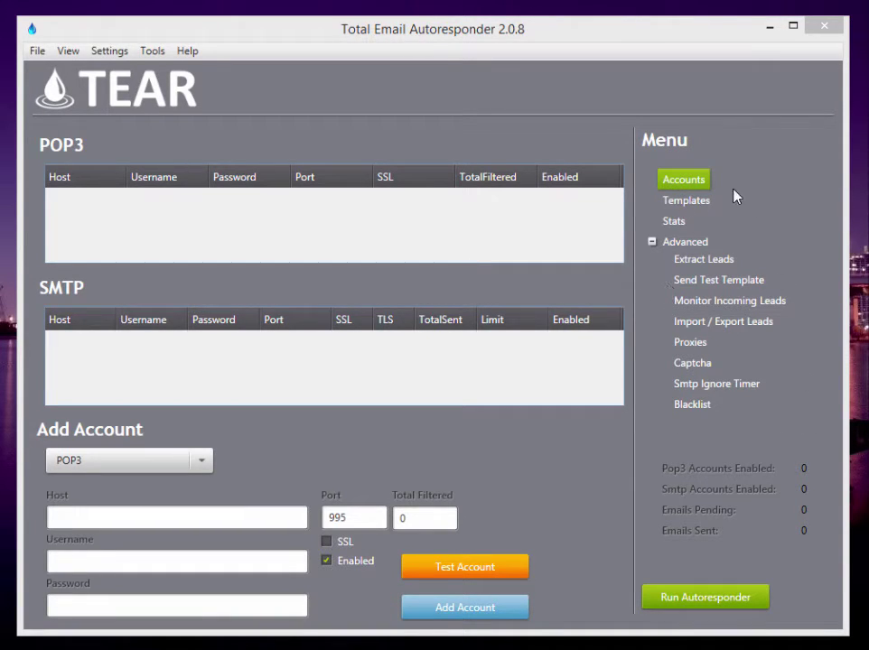
- Preview the Templates page, then set POP3 to remove both filtered and non-filtered emails
click(677, 206)
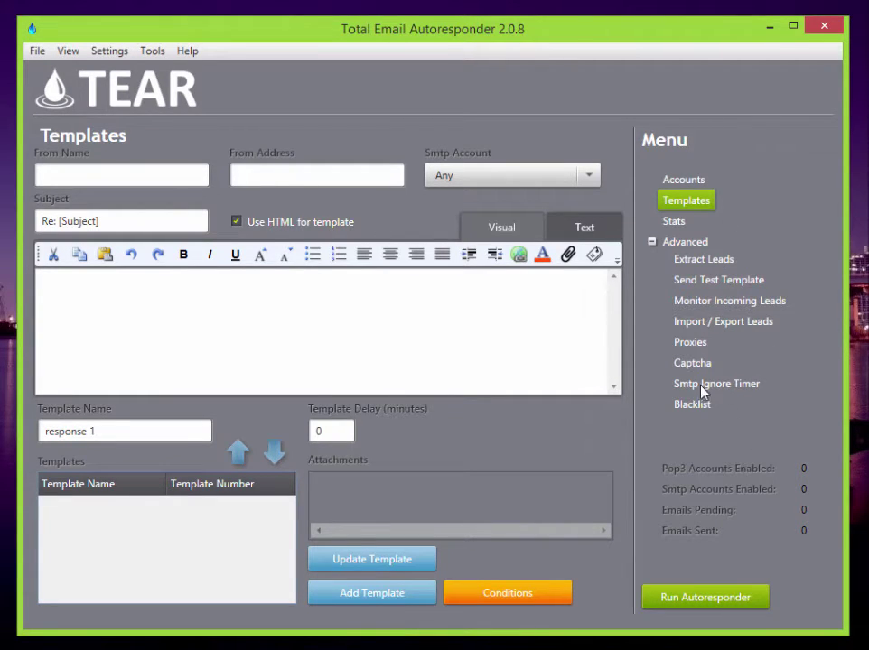
click(683, 179)
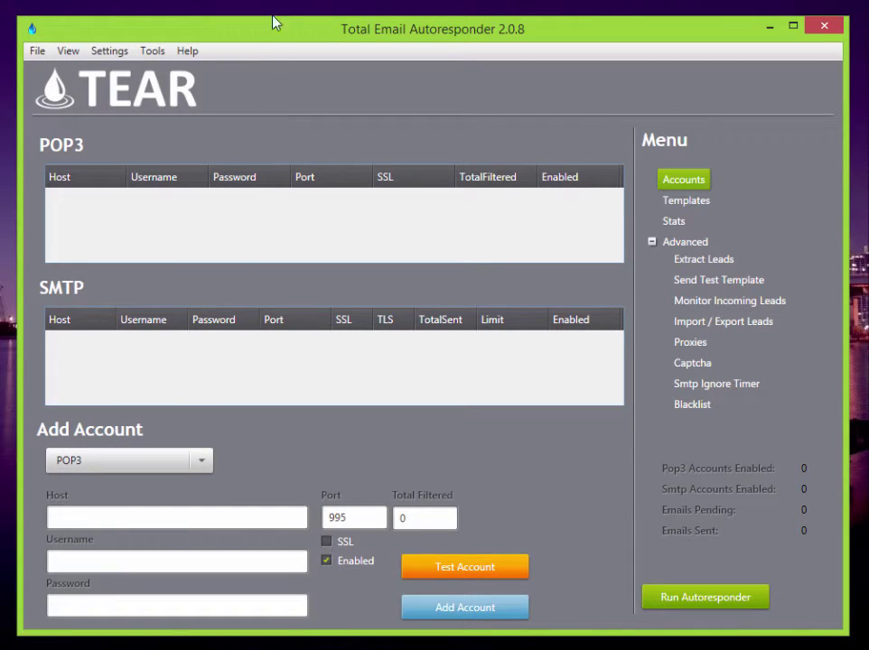
click(110, 51)
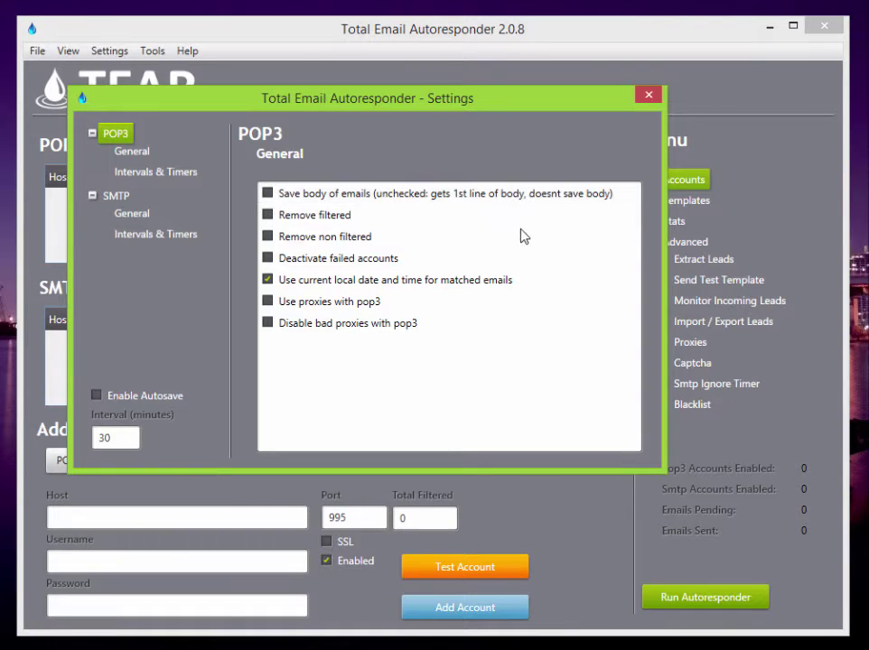
click(267, 215)
click(268, 237)
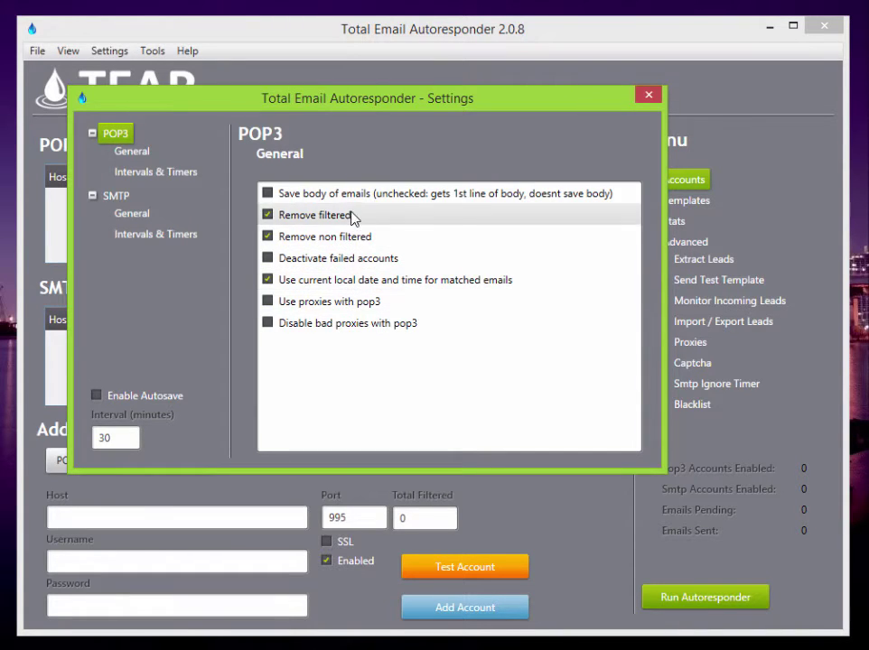
- Review the POP3 intervals and timers, raising the thread count to 2
click(170, 175)
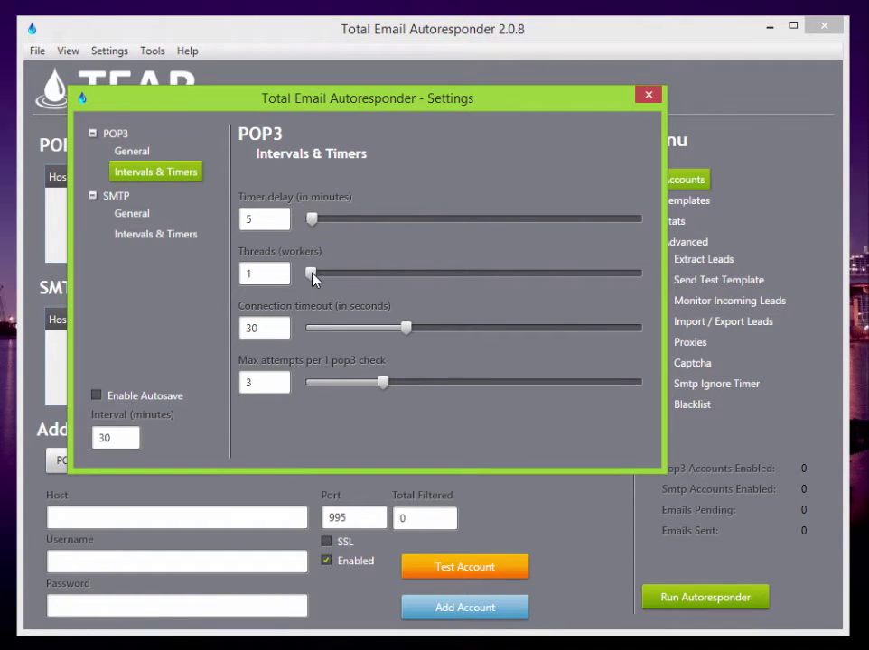
drag(311, 273, 340, 282)
click(151, 215)
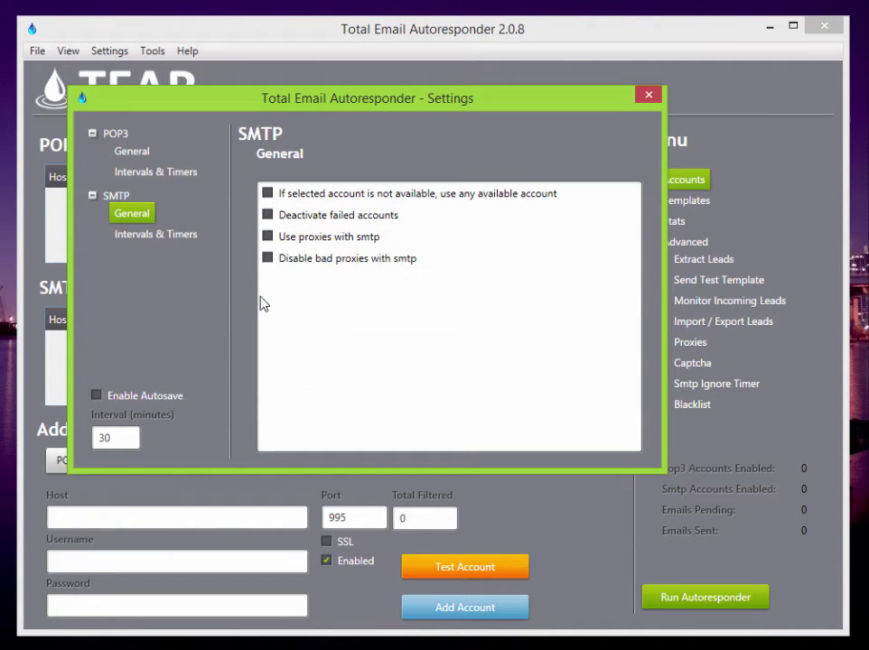
- Try several SMTP thread counts in Intervals & Timers, then leave Threads at 3
click(163, 236)
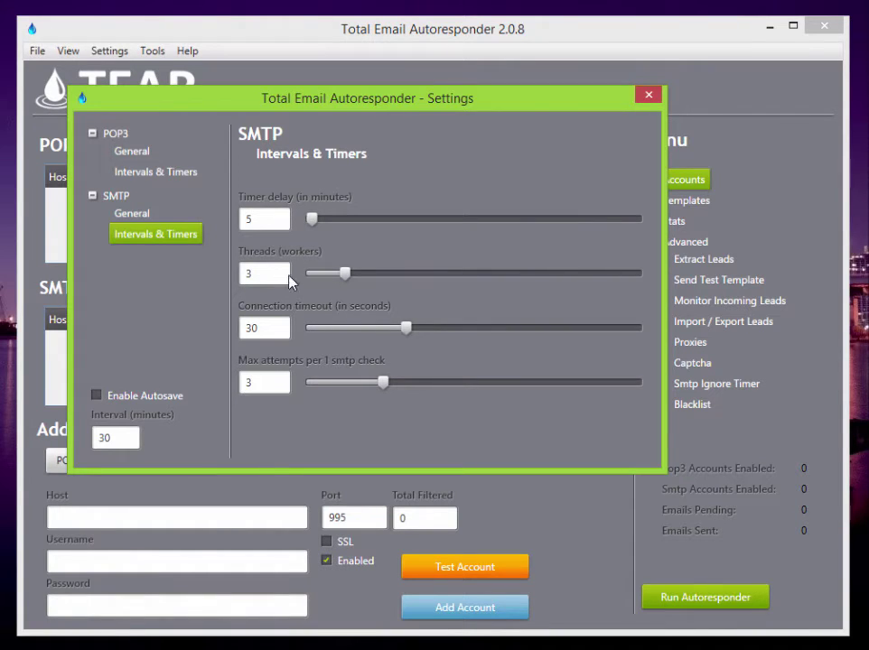
drag(346, 274, 381, 300)
drag(244, 273, 285, 282)
text(100)
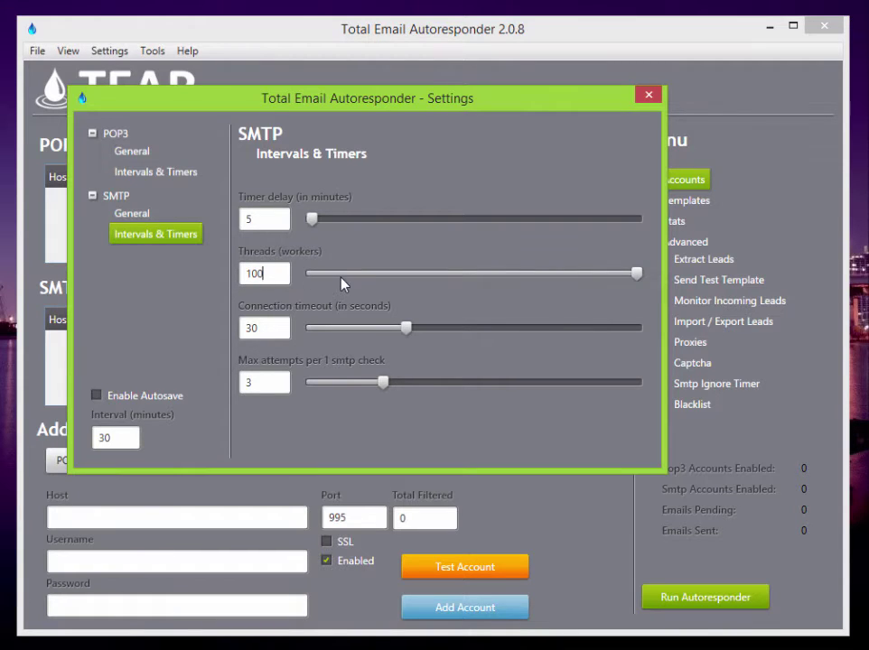
click(342, 274)
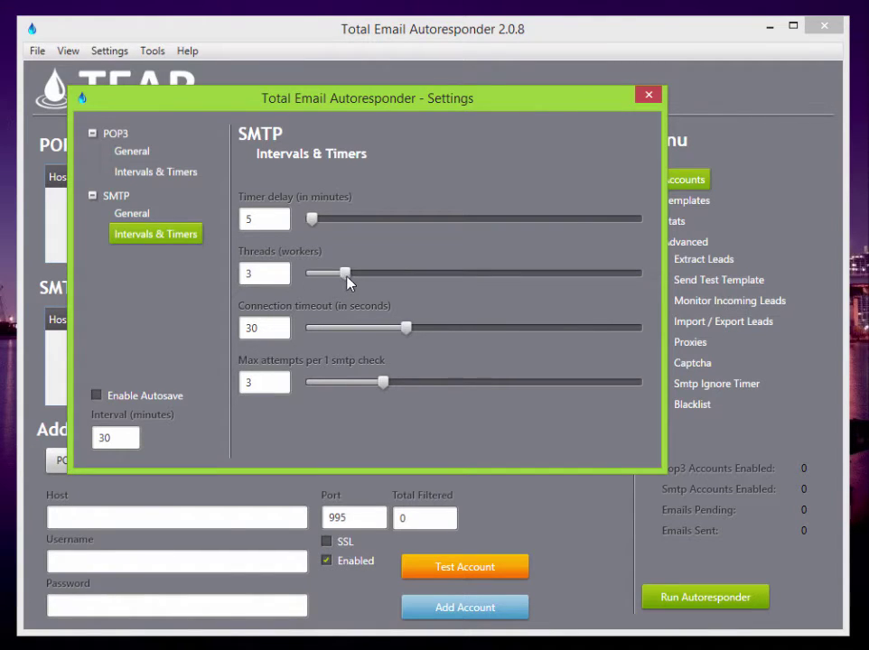
drag(342, 279, 358, 277)
mouse_move(361, 277)
mouse_down()
mouse_move(397, 277)
mouse_move(344, 280)
mouse_up()
- Attempt to enable autosave, dismiss the save-a-campaign-first warning, and close Settings
click(97, 395)
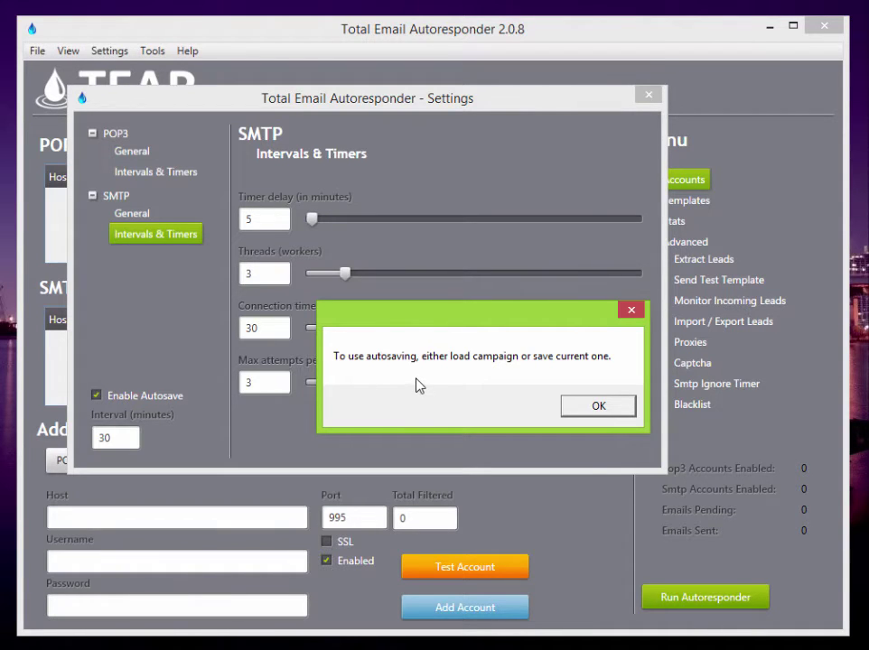
click(589, 409)
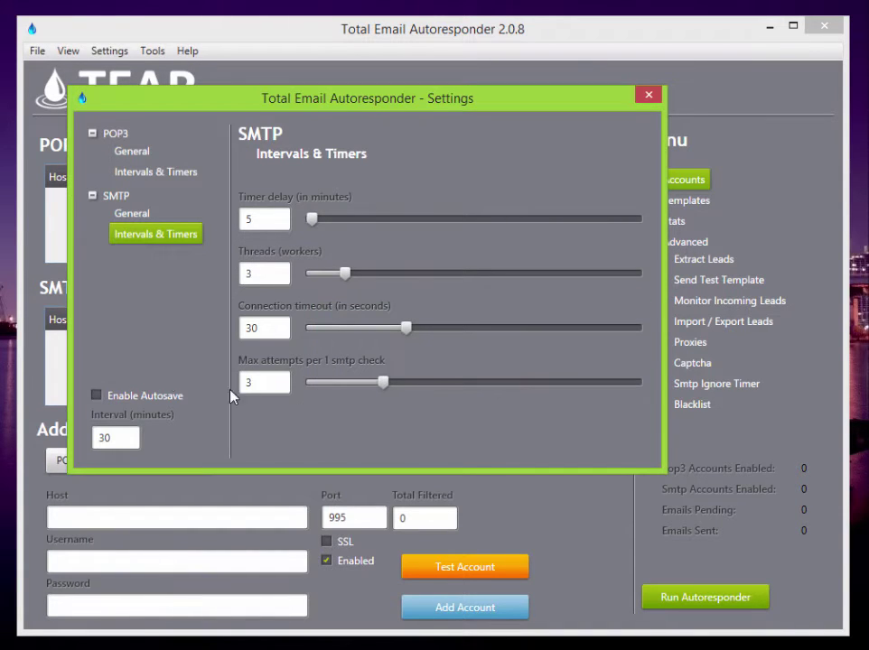
click(648, 96)
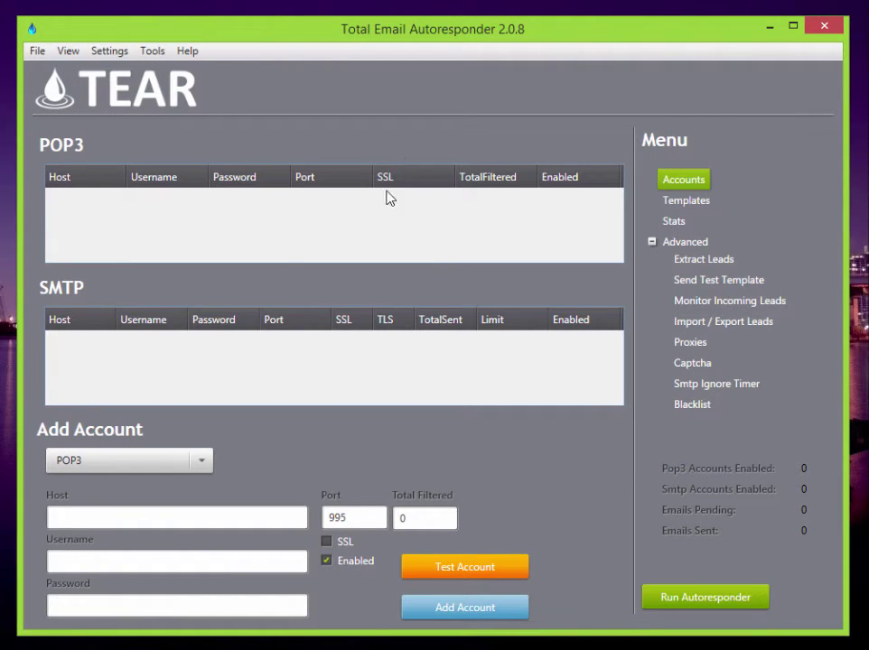
- Save the current campaign as 'campaign 1'
click(37, 51)
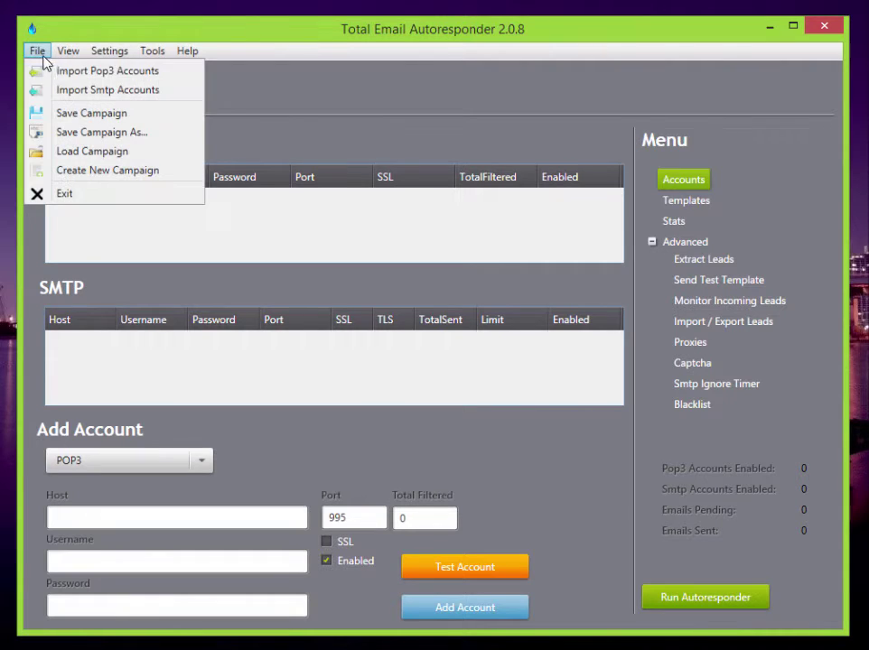
click(107, 120)
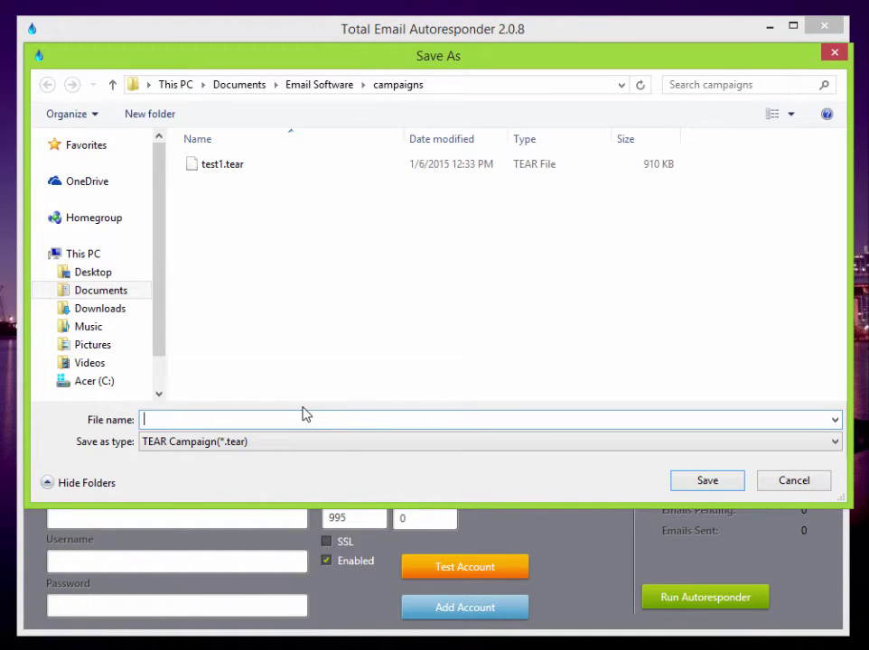
text(campten)
key(BackSpace)
key(BackSpace)
key(BackSpace)
text(aign 1)
click(689, 482)
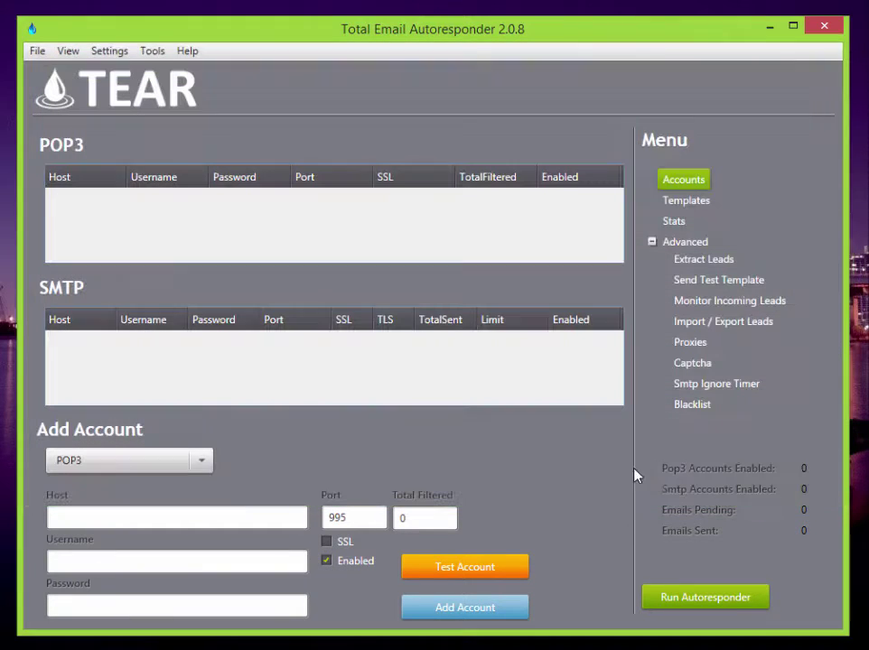
- Enable autosave in Settings with an interval of 15 minutes
click(106, 53)
click(118, 397)
double_click(127, 437)
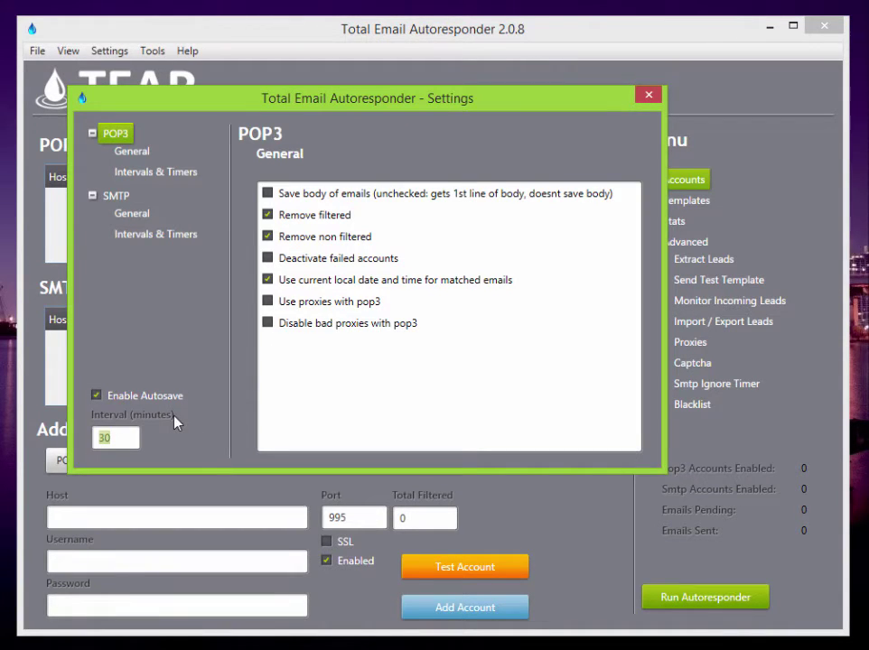
text(10)
key(BackSpace)
text(5)
- Close the Settings dialog to return to the empty Accounts page
click(650, 96)
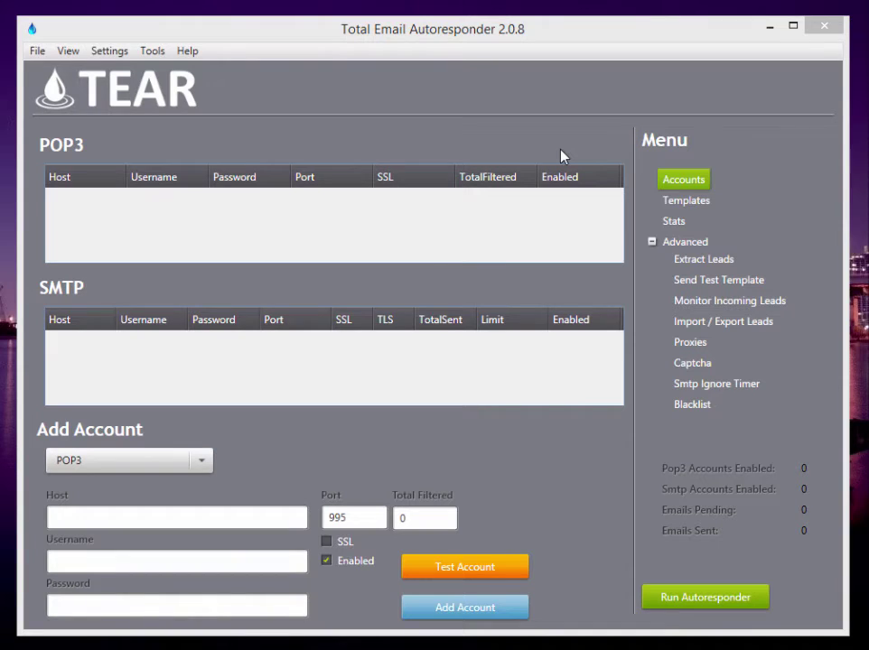
- Fill in the POP3 mail server host, the account e-mail username and the account password
click(260, 516)
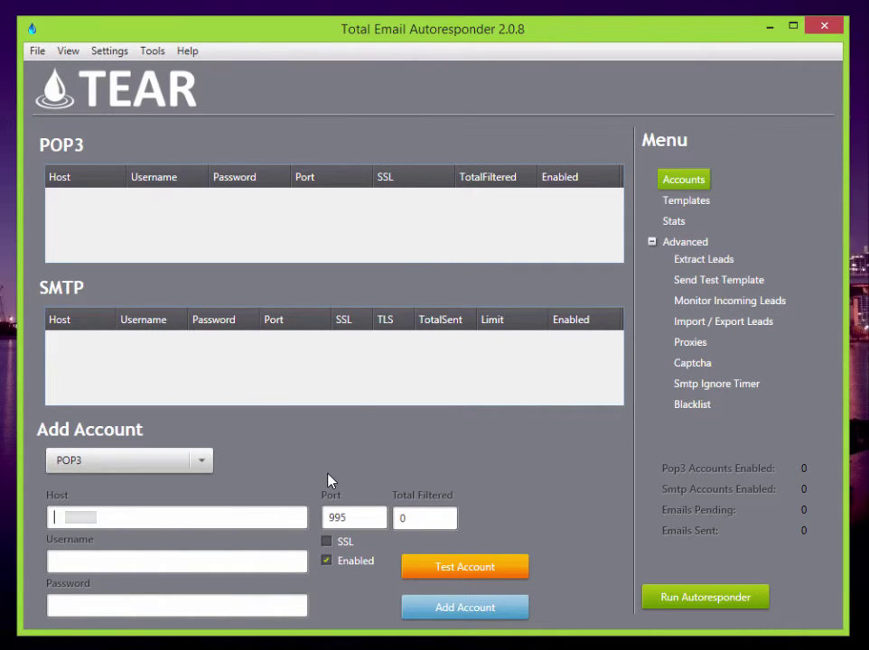
key(ctrl+v)
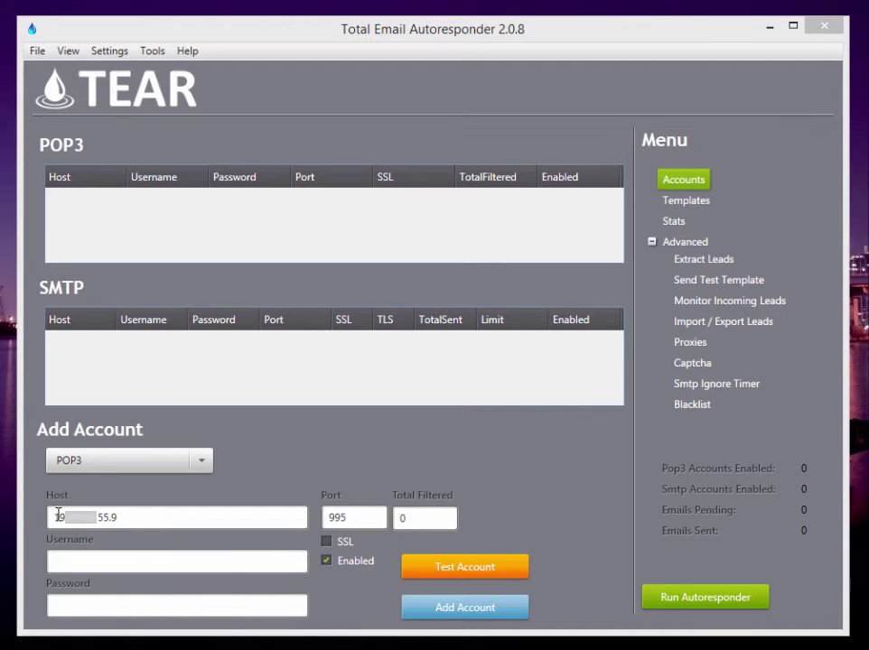
click(105, 560)
key(ctrl+v)
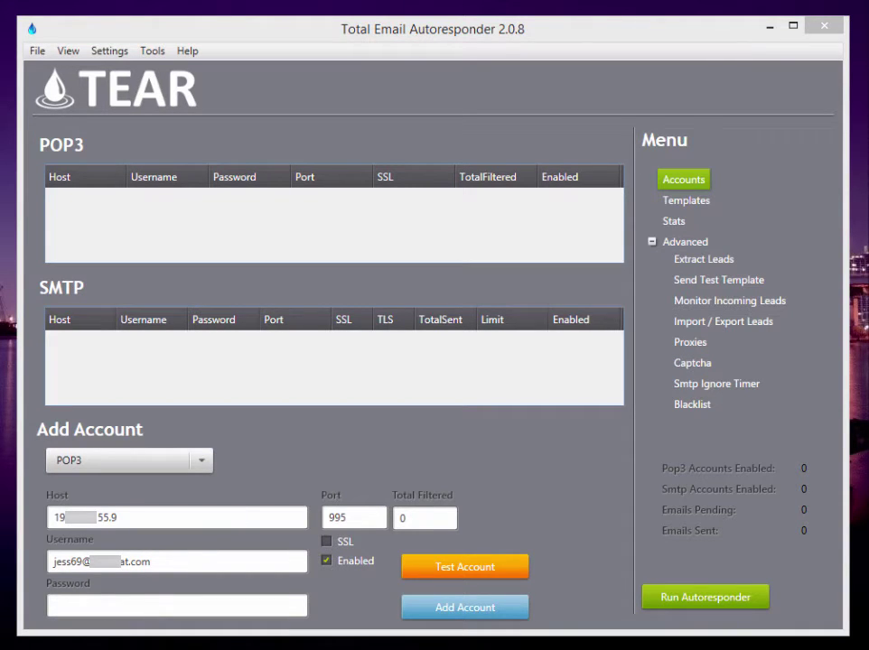
click(132, 603)
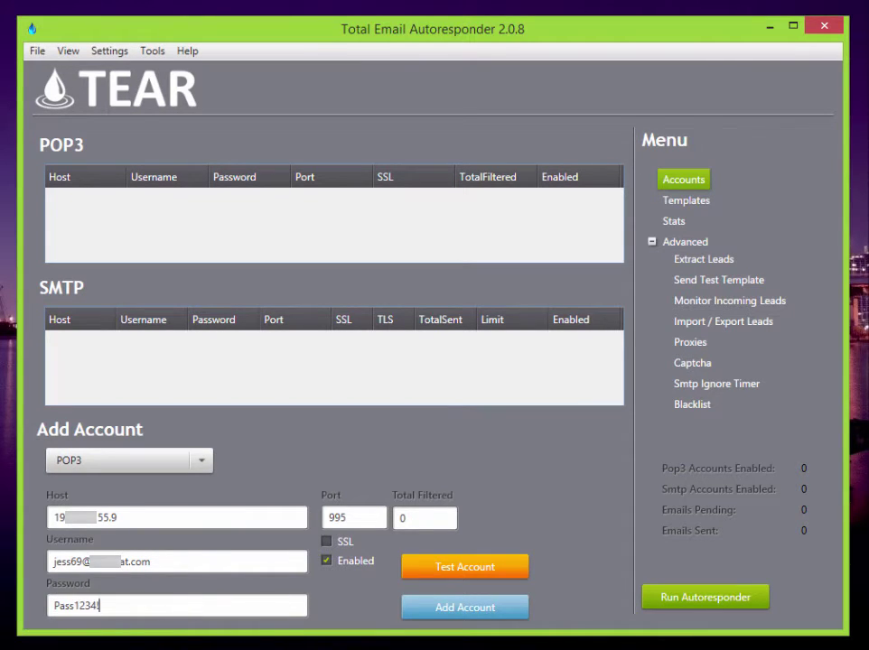
- Enable SSL, accept the successful test, and add the POP3 account on port 995
click(327, 543)
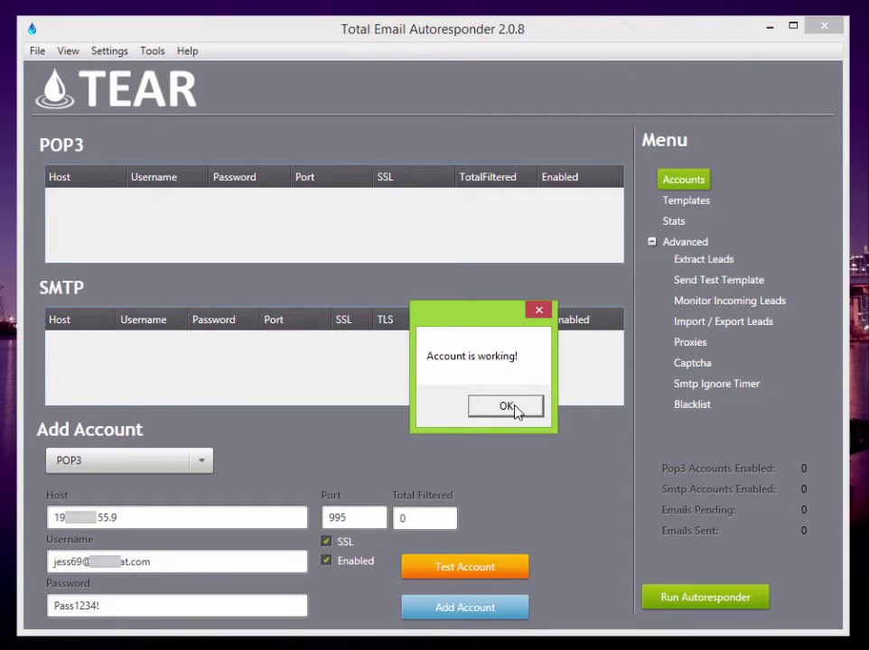
click(508, 409)
click(481, 610)
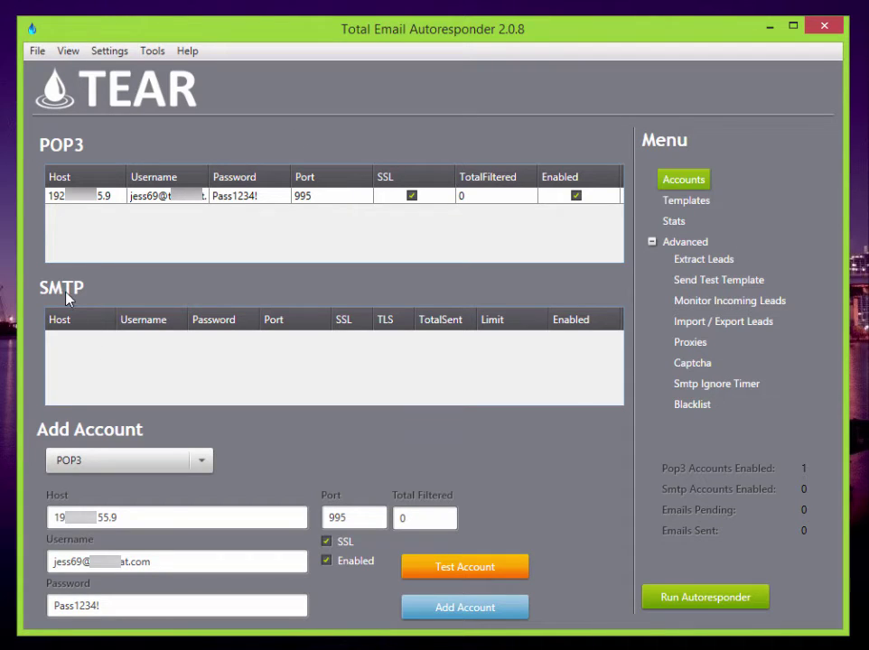
- Switch the new account to SMTP and replace its host, username and password
click(202, 461)
click(156, 503)
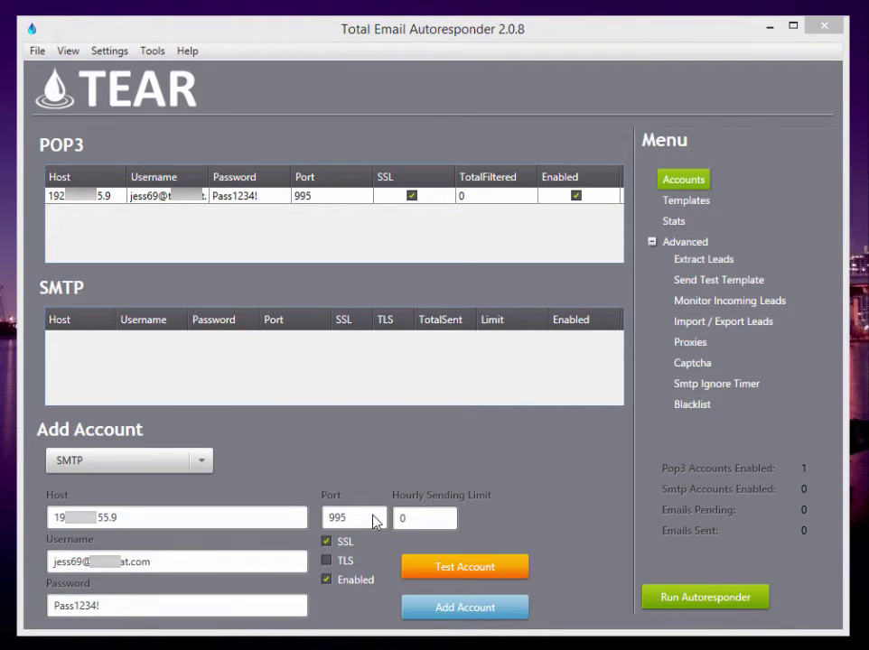
click(132, 521)
key(ctrl+a)
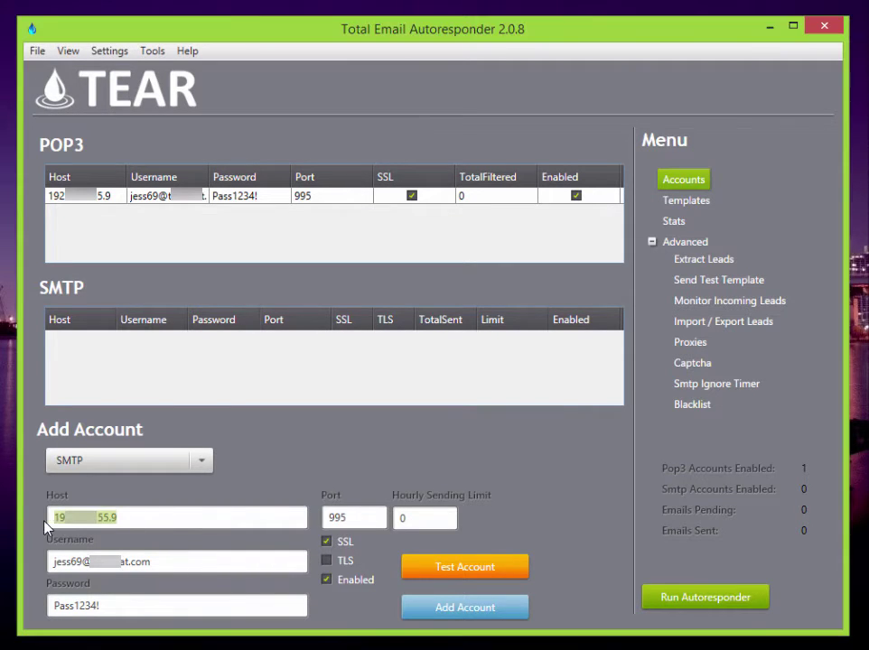
key(ctrl+v)
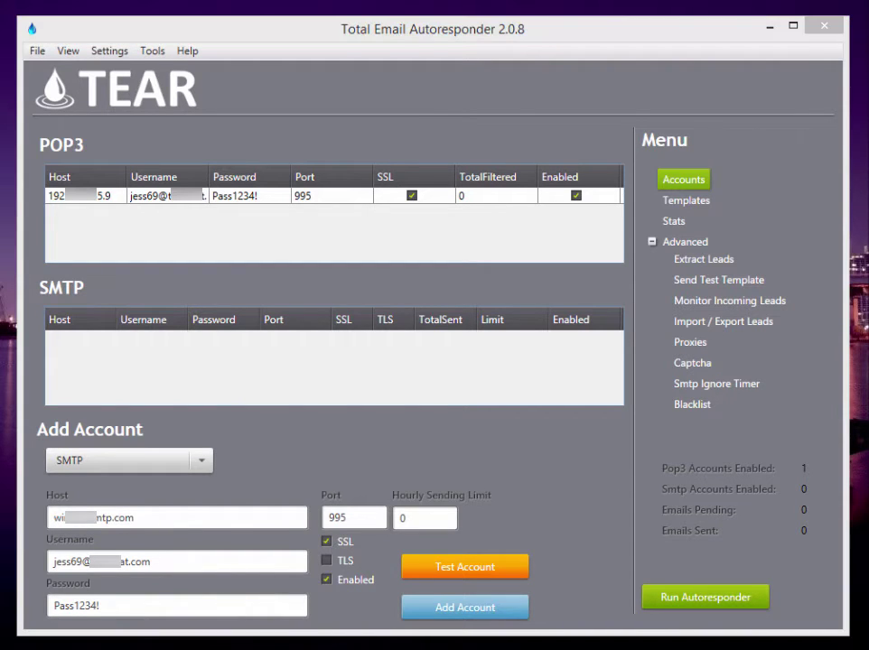
click(192, 561)
key(ctrl+a)
key(ctrl+v)
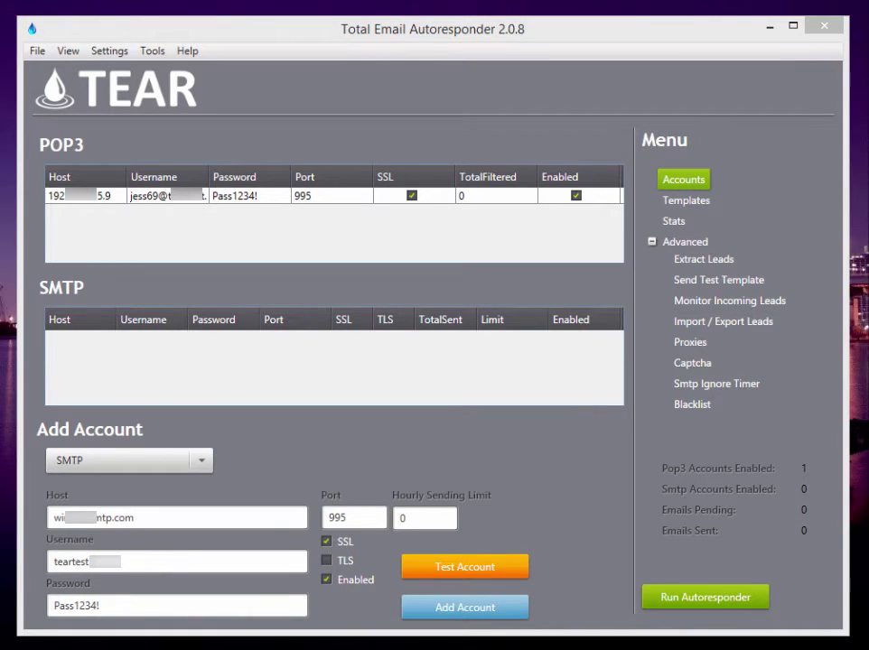
click(31, 610)
key(ctrl+a)
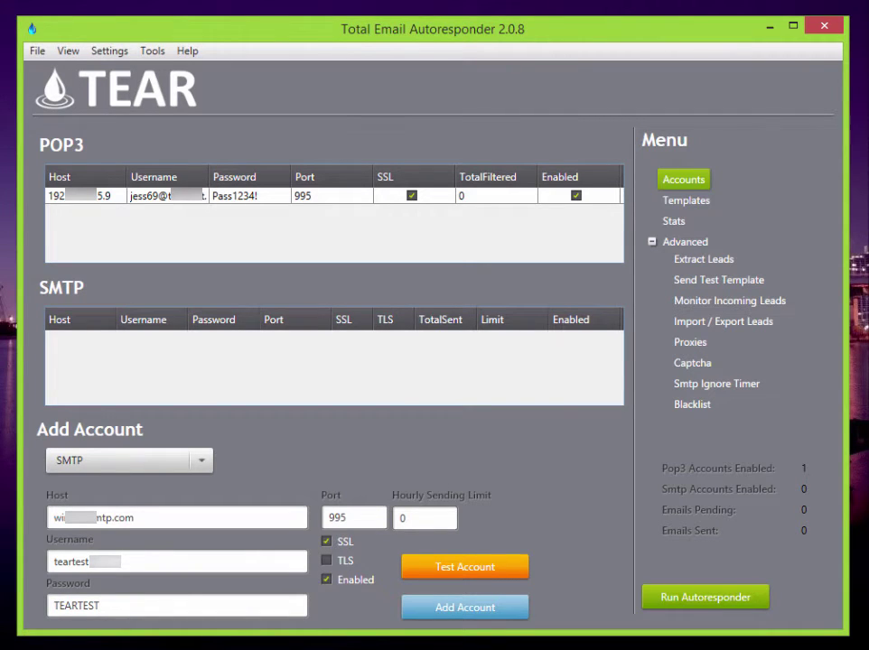
- Set port 2082 and hourly sending limit 0, then confirm the test and add the SMTP account
key(alt+Tab)
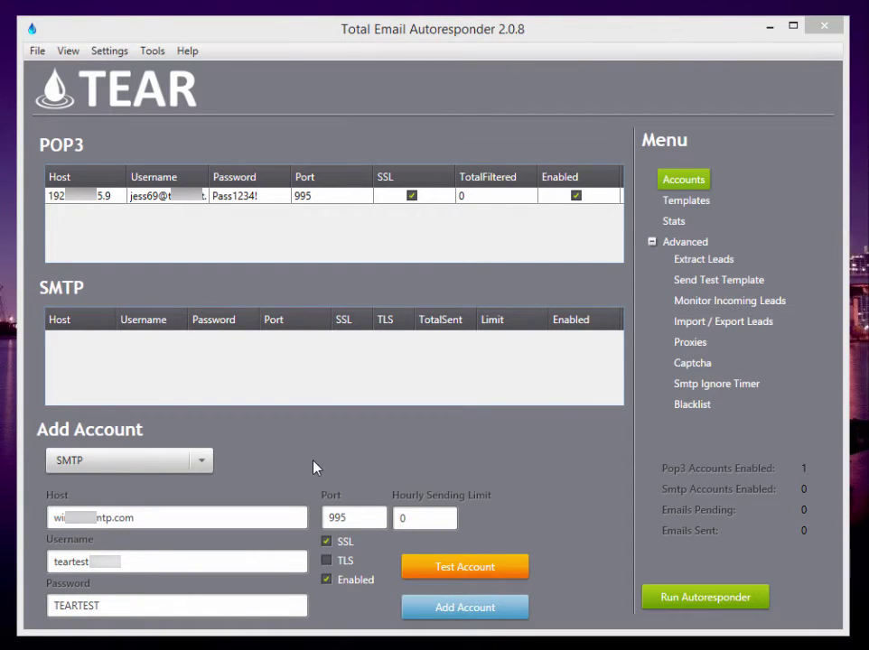
drag(362, 517, 324, 526)
text(2082)
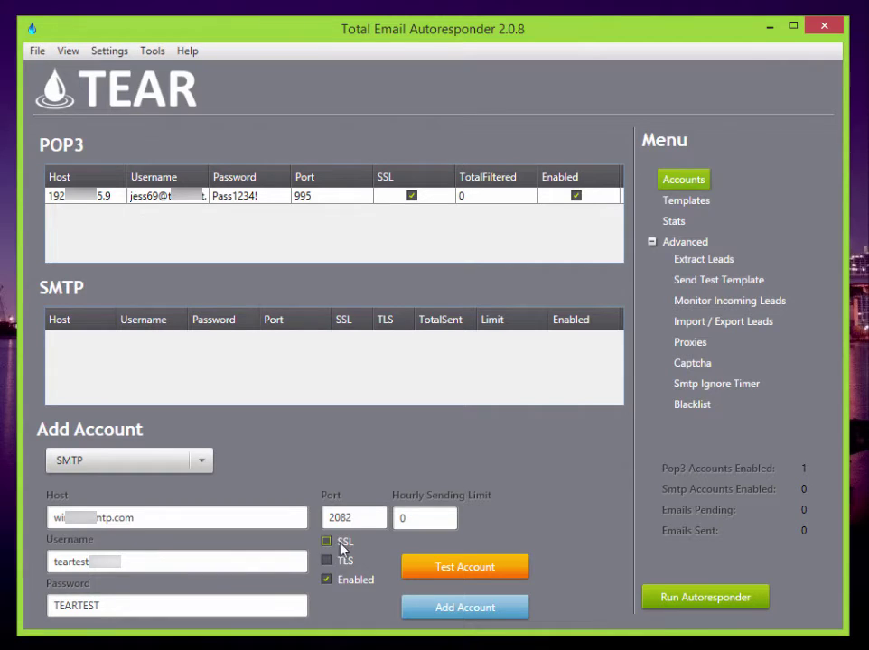
double_click(423, 523)
text(50)
key(BackSpace)
key(BackSpace)
text(25)
key(BackSpace)
key(BackSpace)
text(1)
text(0)
key(Delete)
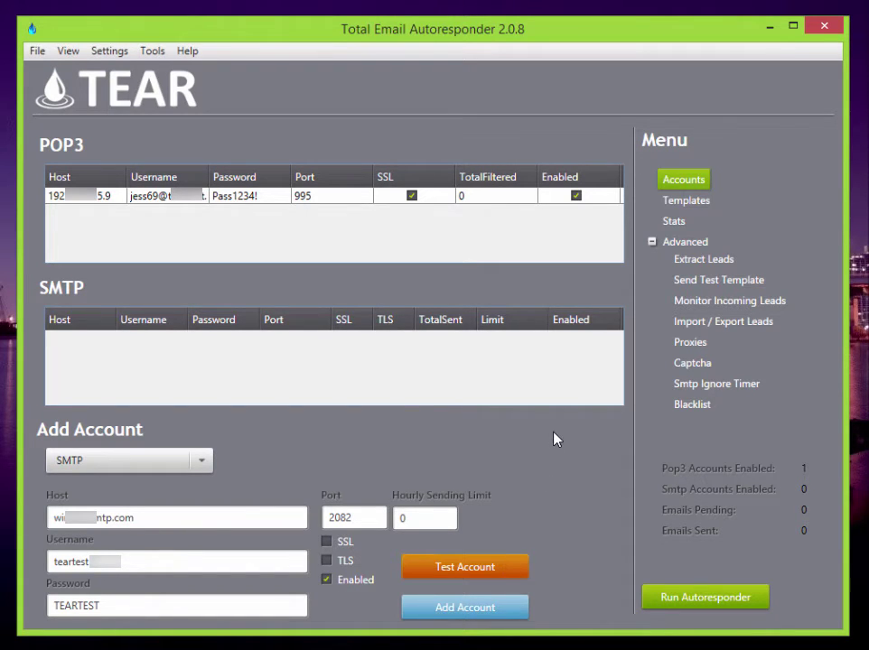
click(515, 407)
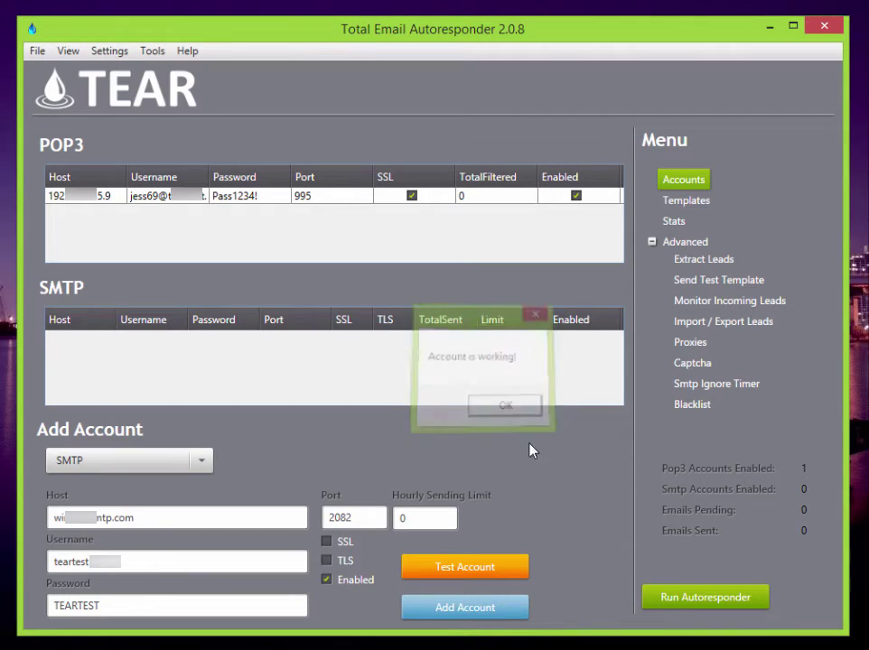
click(497, 611)
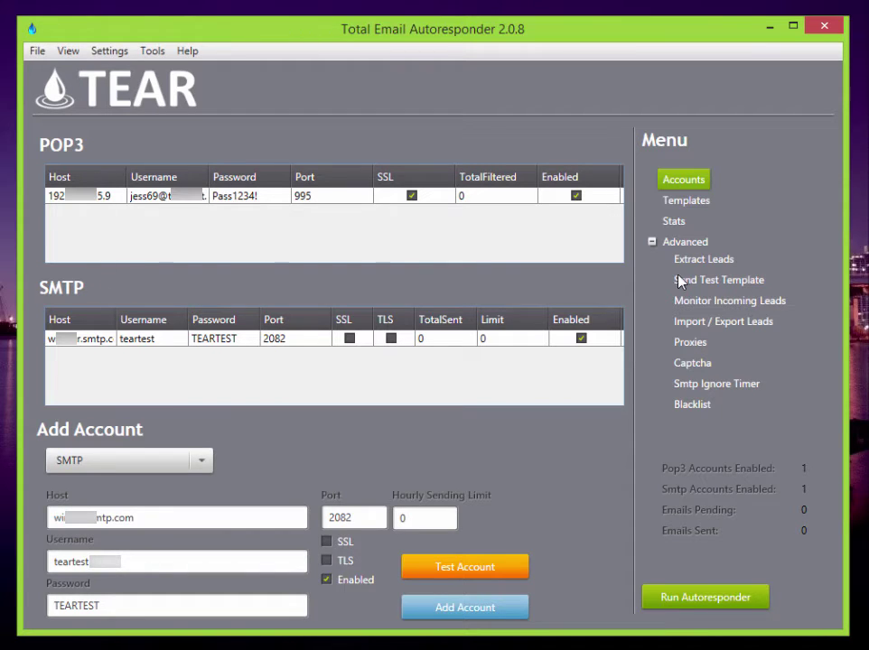
- Go to the Templates page and click into the From Name field and message body
click(670, 201)
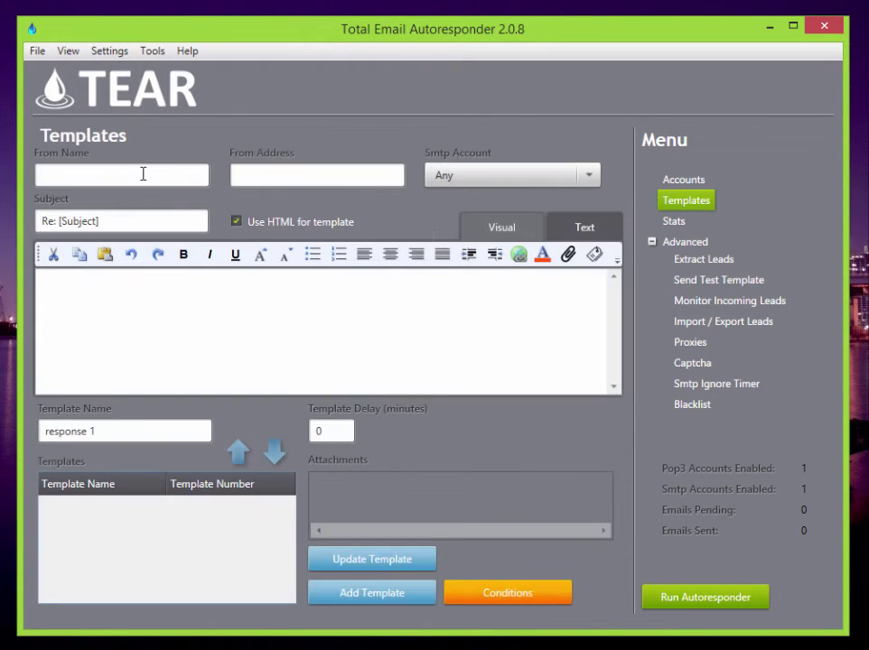
click(143, 174)
click(286, 327)
- Return to the Accounts page listing the port 995 POP3 and port 2082 SMTP accounts
click(124, 172)
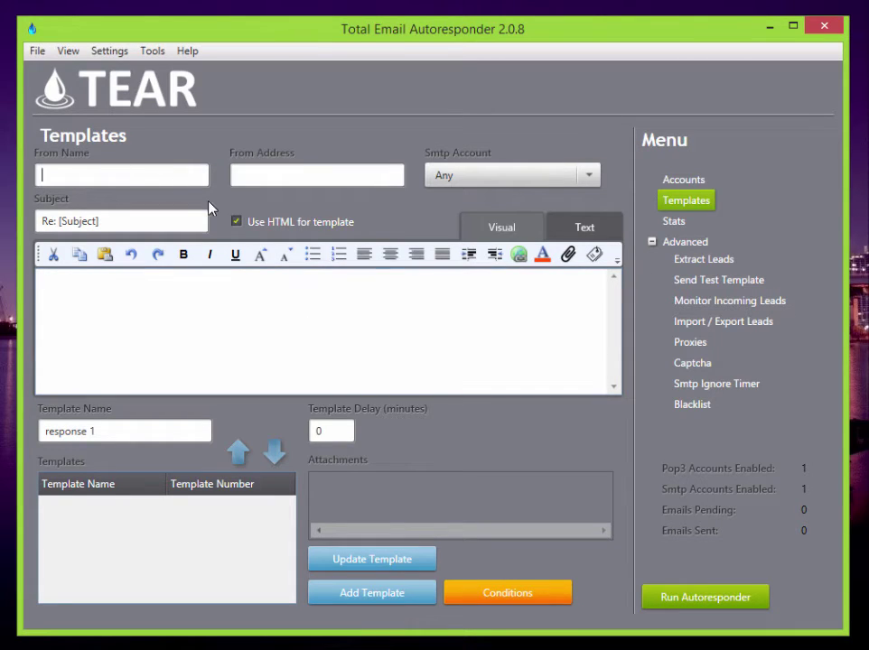
click(688, 185)
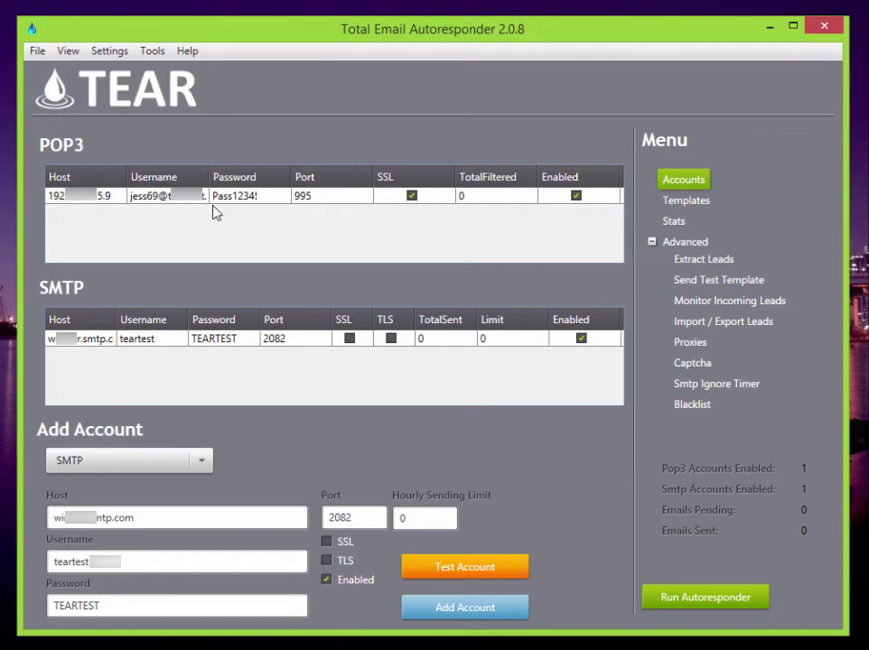
- On the Templates page, enter the sender name and address and select the new SMTP account
click(702, 208)
click(100, 178)
text(Jessica)
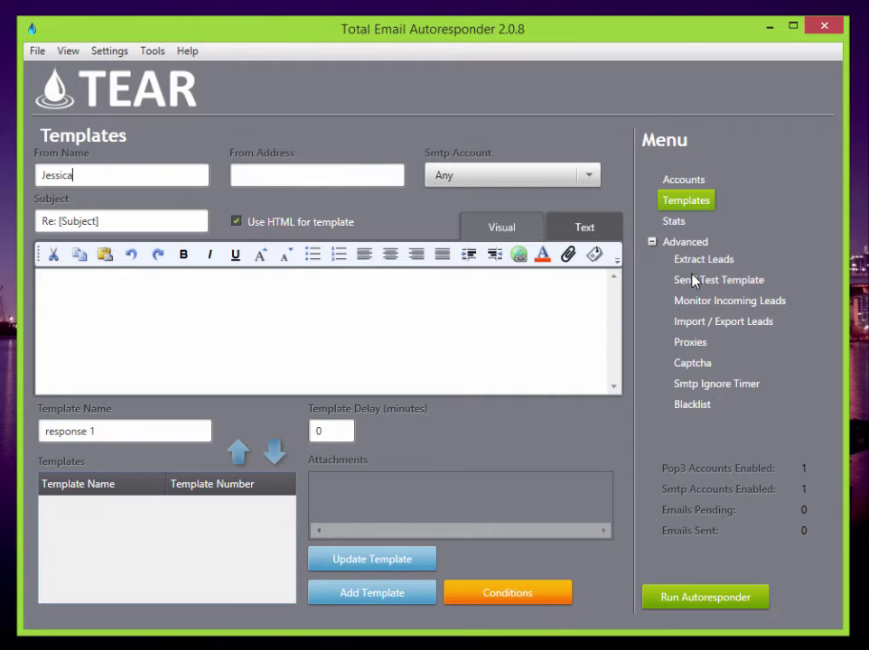
click(311, 178)
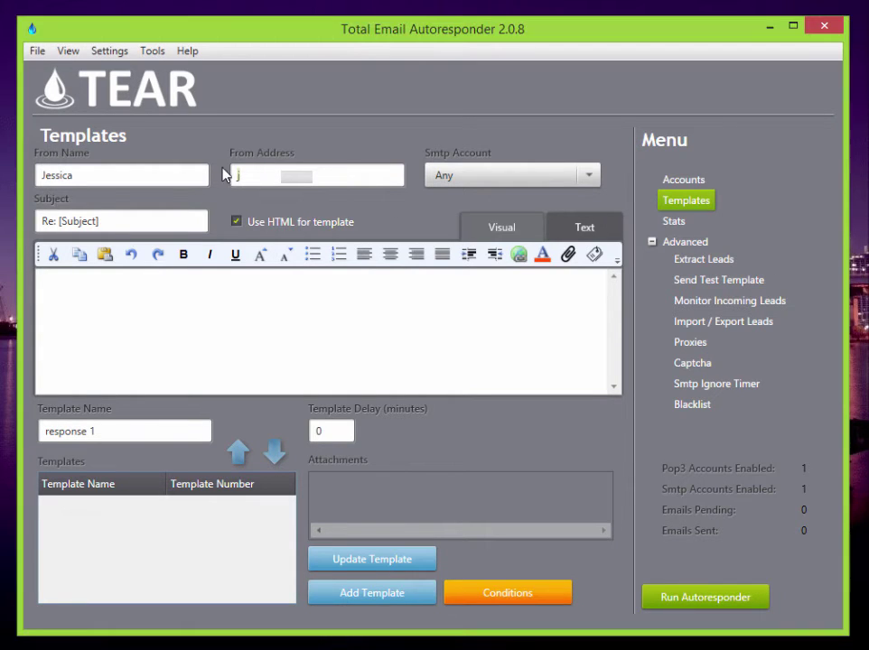
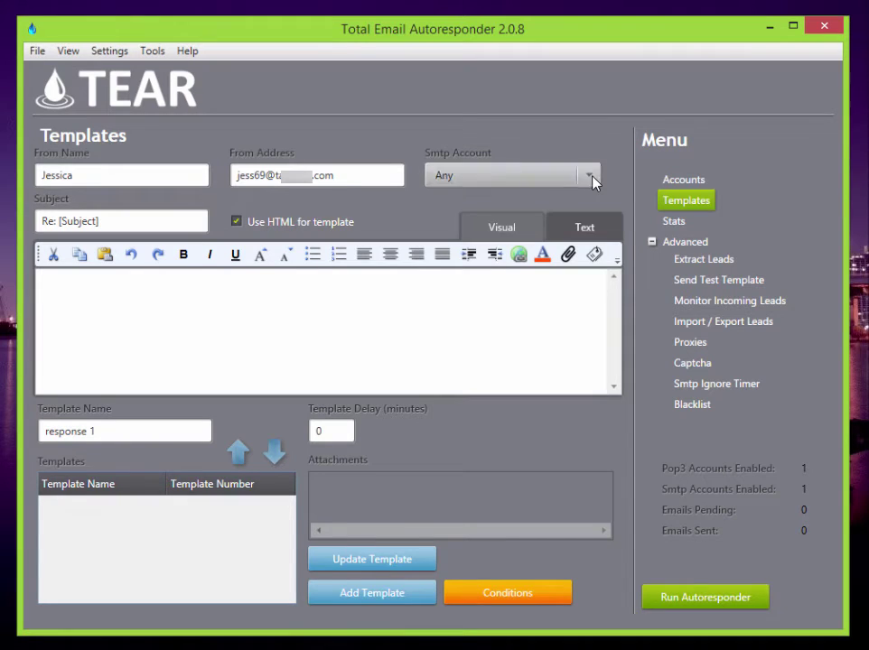
click(589, 175)
click(574, 216)
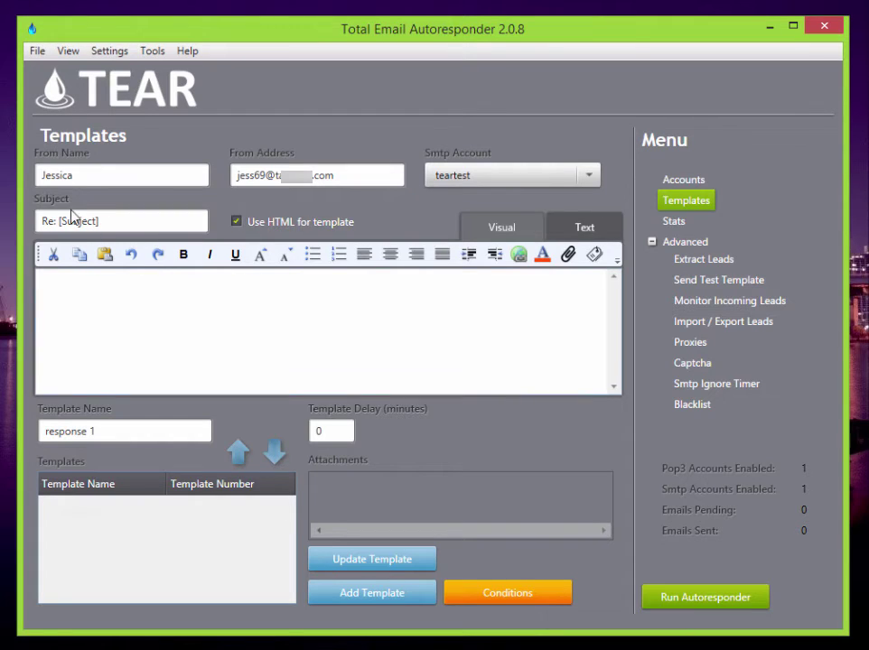
- Set subject 'Hey Sweetie', body 'I heard your looking for a date? Whats up?', and delay 5
drag(133, 223, 40, 221)
text(Hey Sweetie)
click(156, 286)
text(I heard your looking for a date? Whats up?)
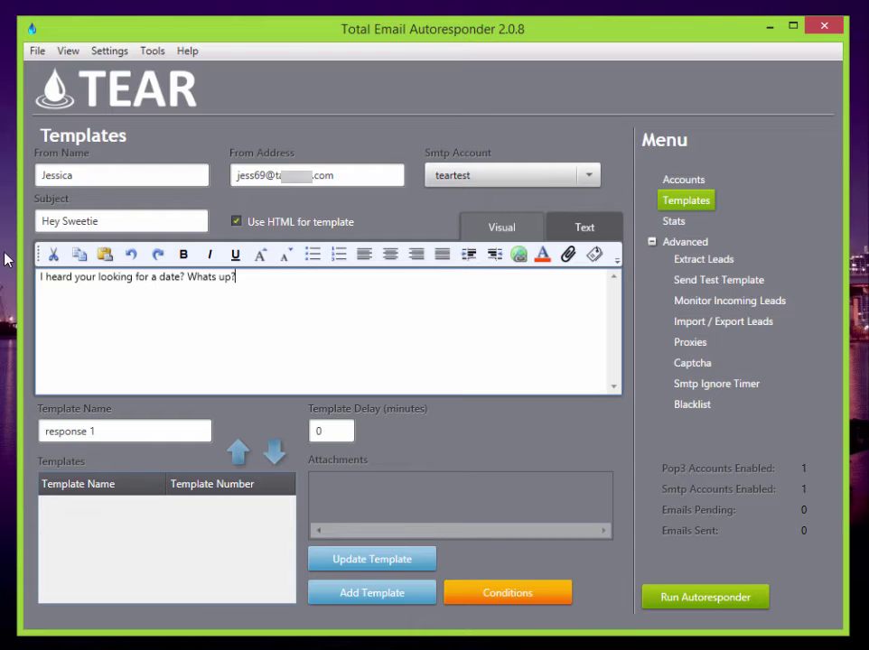
double_click(312, 433)
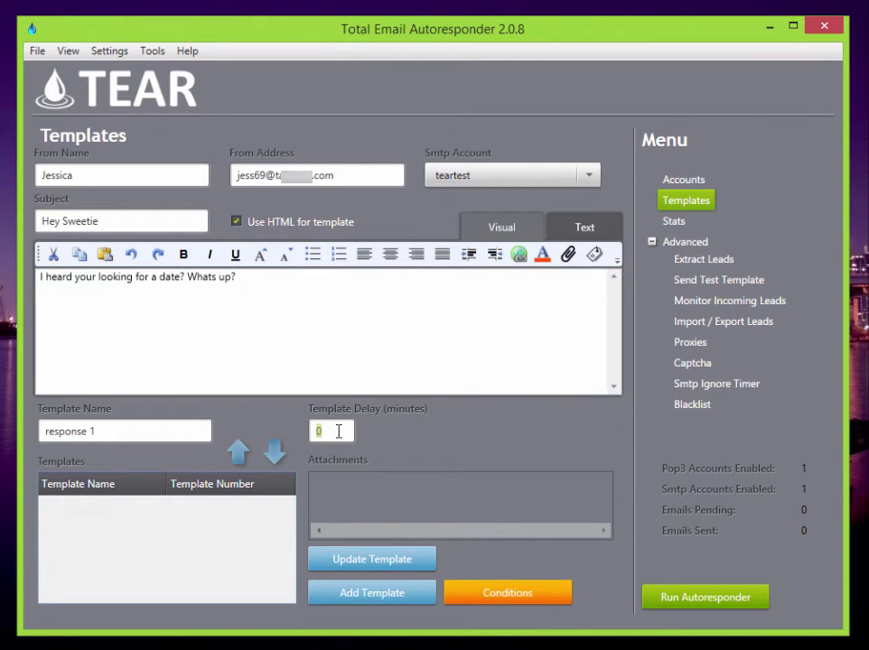
text(5)
- Add a condition excluding emails whose From Address contains Daemon
click(524, 592)
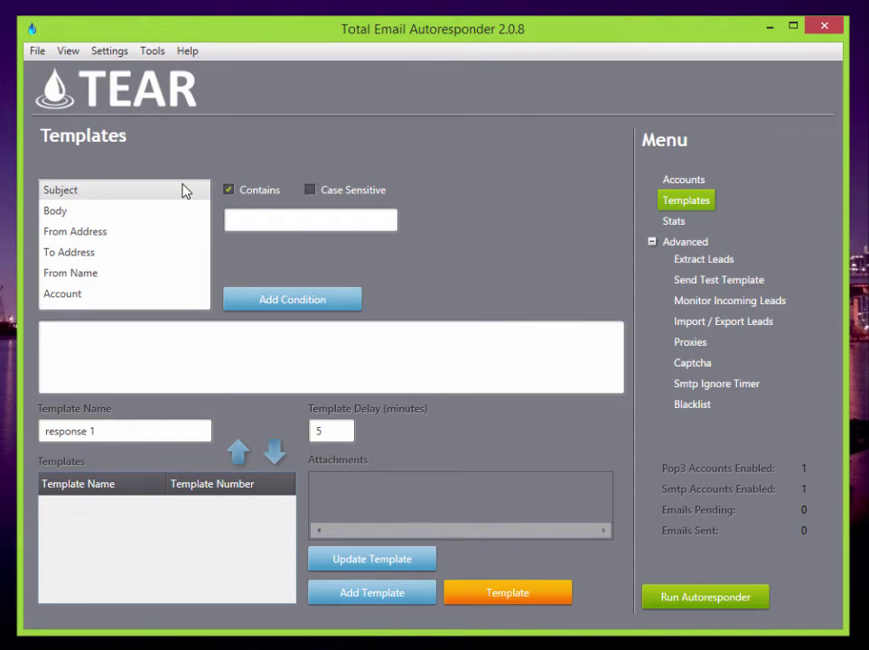
click(102, 273)
click(103, 233)
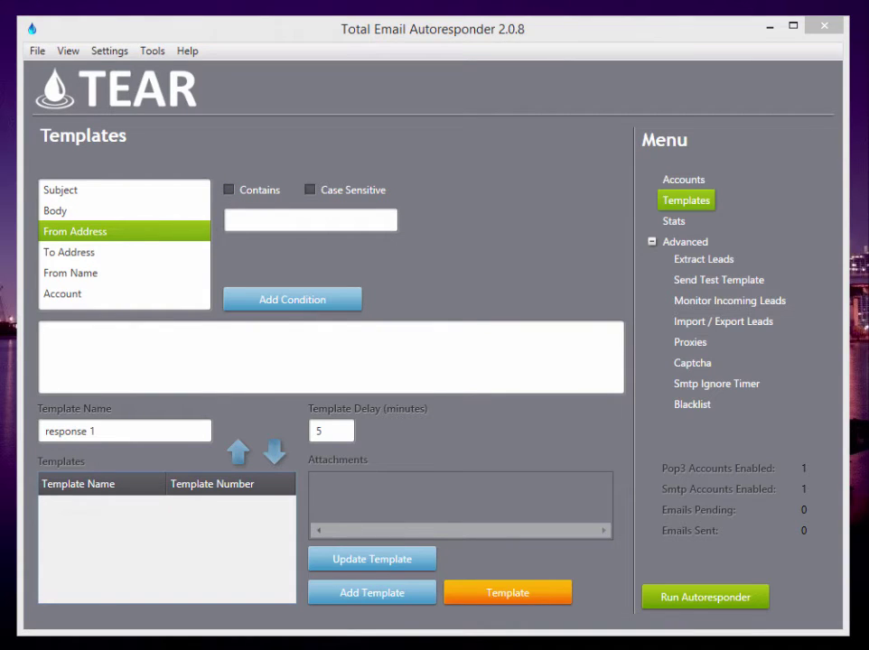
click(339, 222)
text(Daemon)
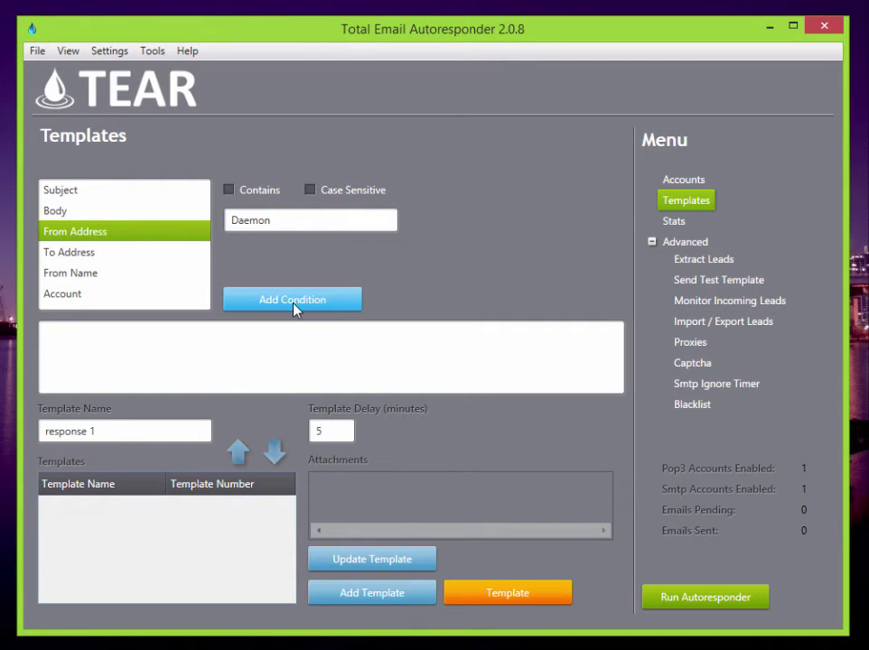
click(296, 311)
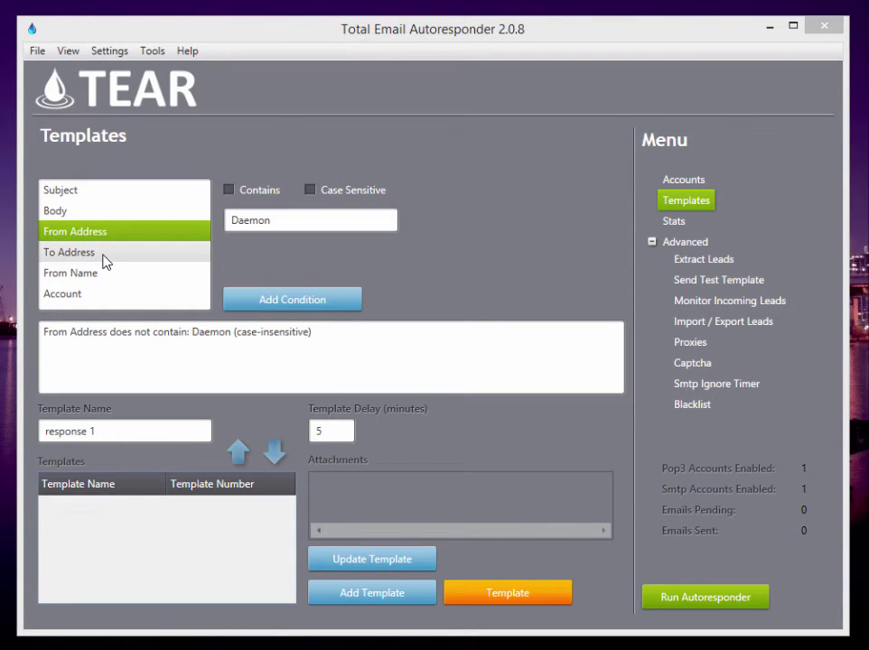
- Add a condition excluding emails whose Subject contains Undeliverable
click(95, 191)
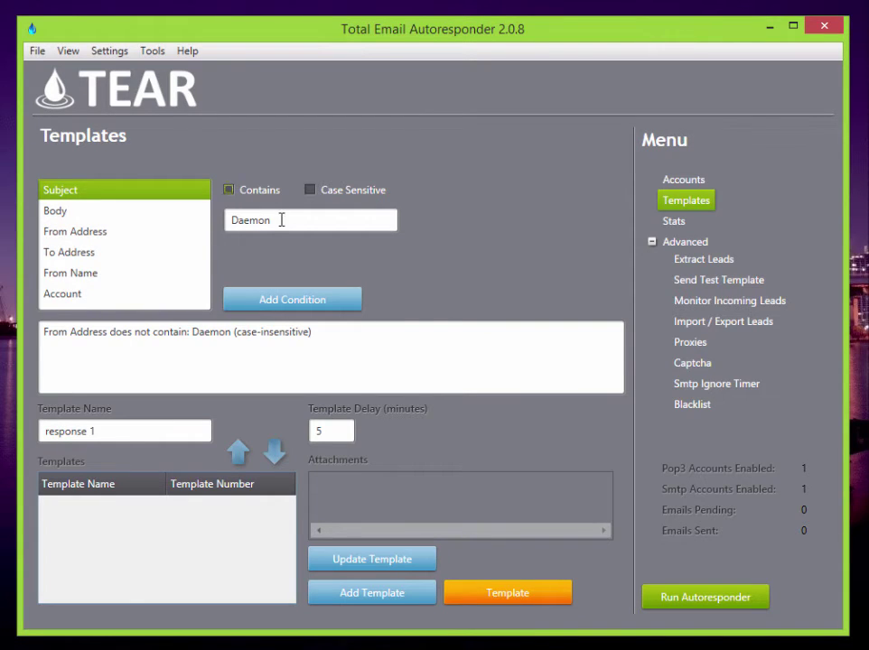
drag(281, 220, 208, 238)
text(Undeliverable)
click(298, 304)
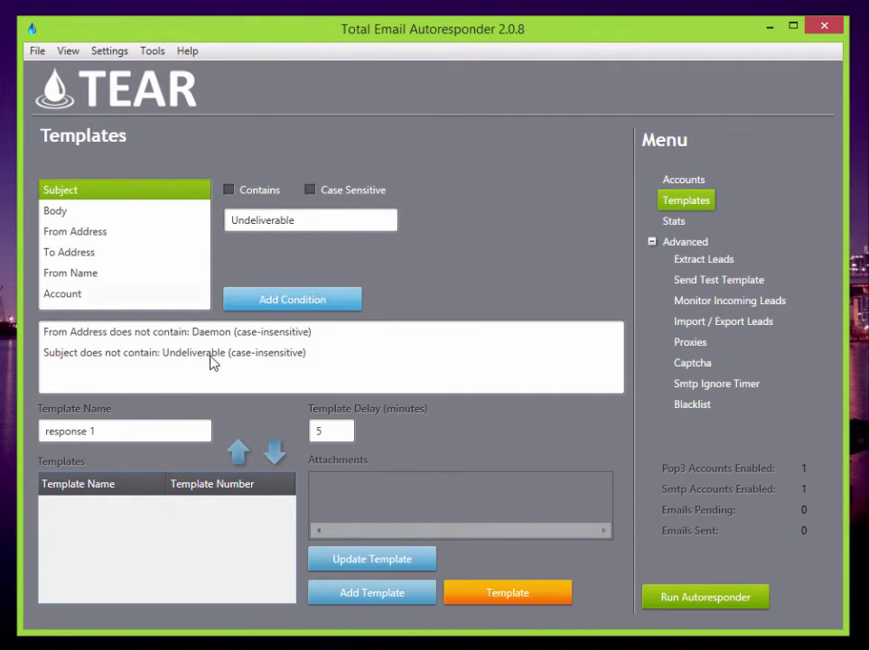
- Dismiss the select-a-template warning and add 'response 1' as a new template
click(394, 562)
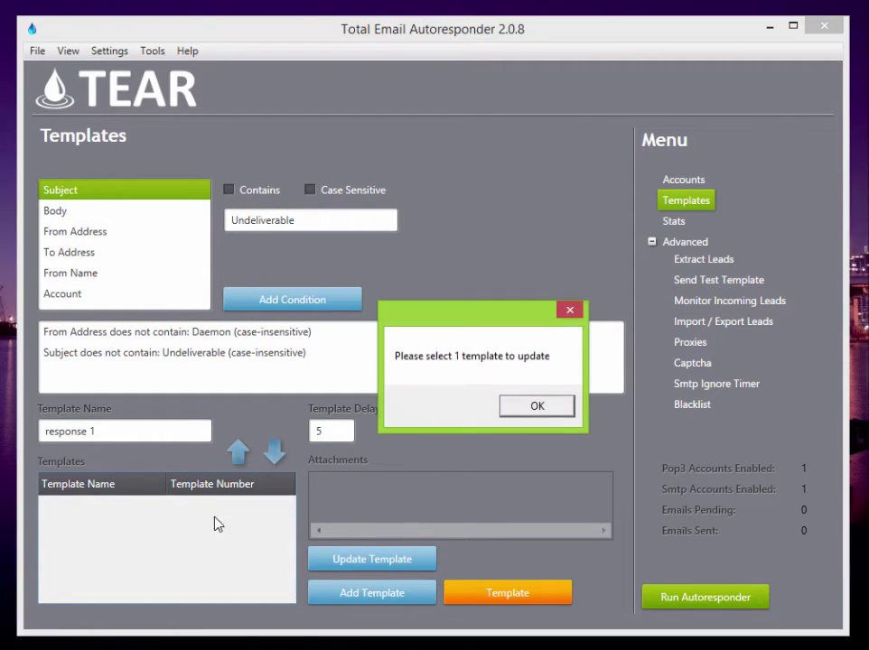
click(555, 409)
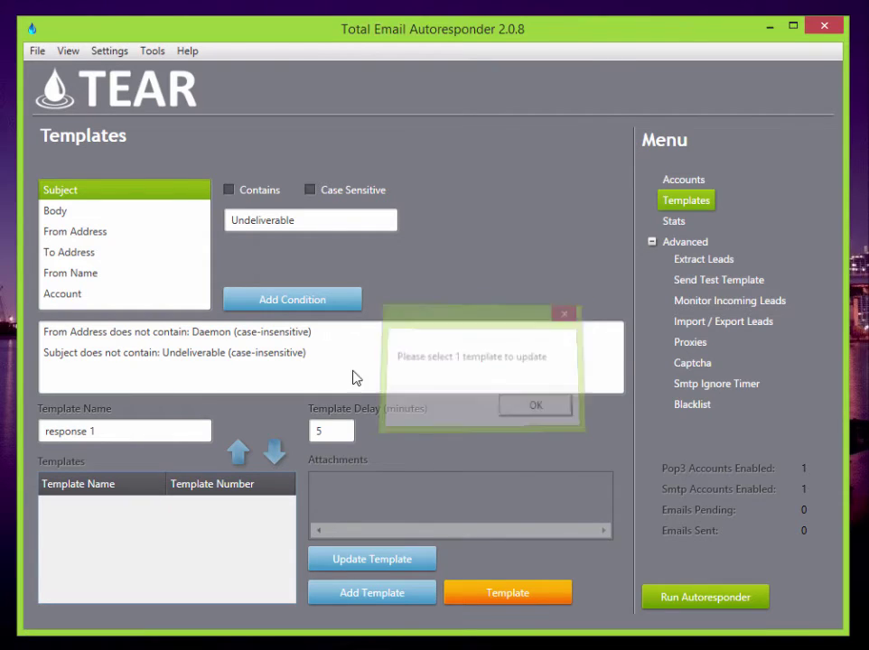
click(386, 603)
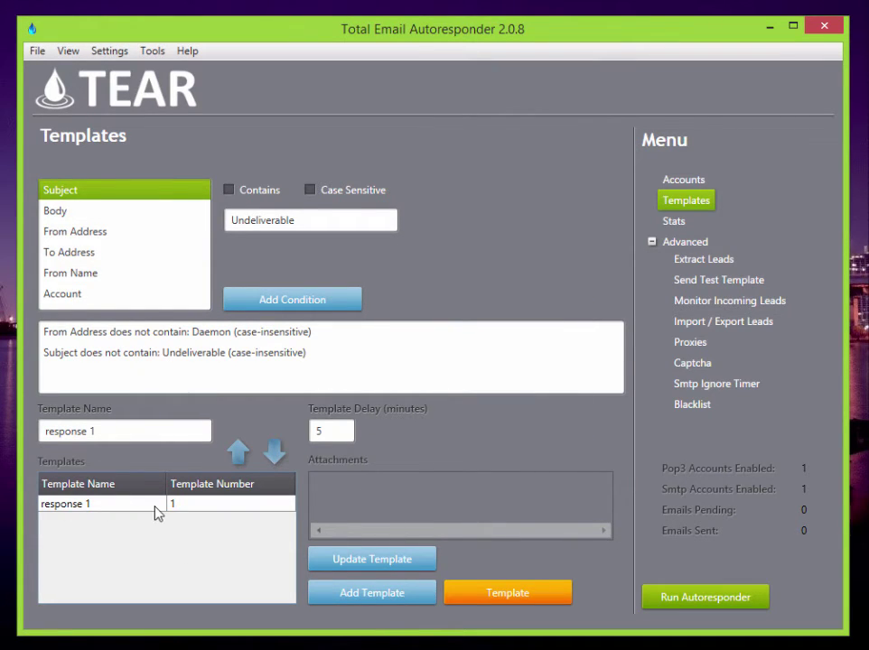
- Return to the template editor and rename the template to 'response 2'
click(529, 597)
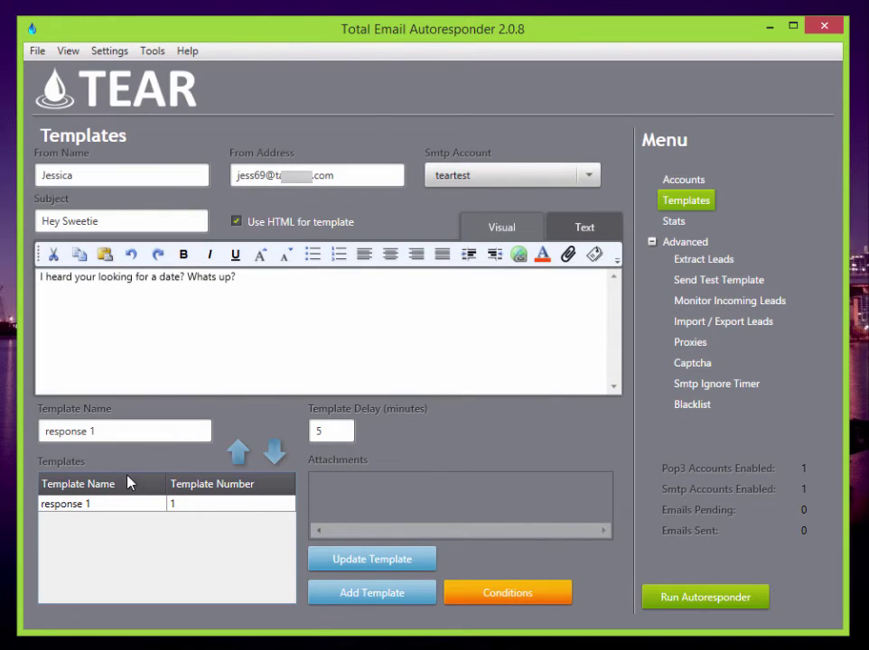
click(110, 427)
key(BackSpace)
text(2)
- Replace the message with 'Thanks for writing me back =) want to grab some coffee later?' and add it as a template
drag(268, 279, 36, 276)
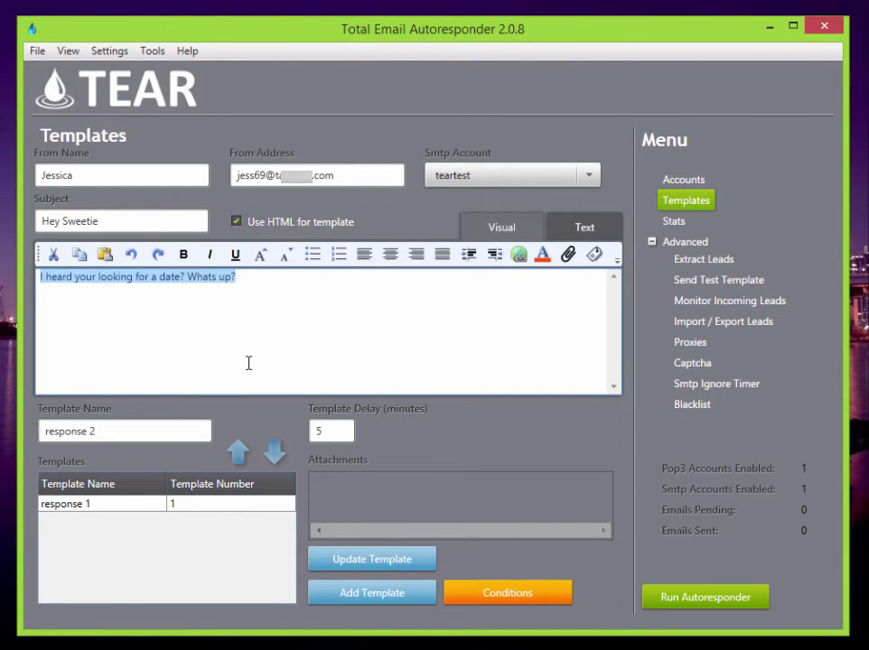
text(Thanks f)
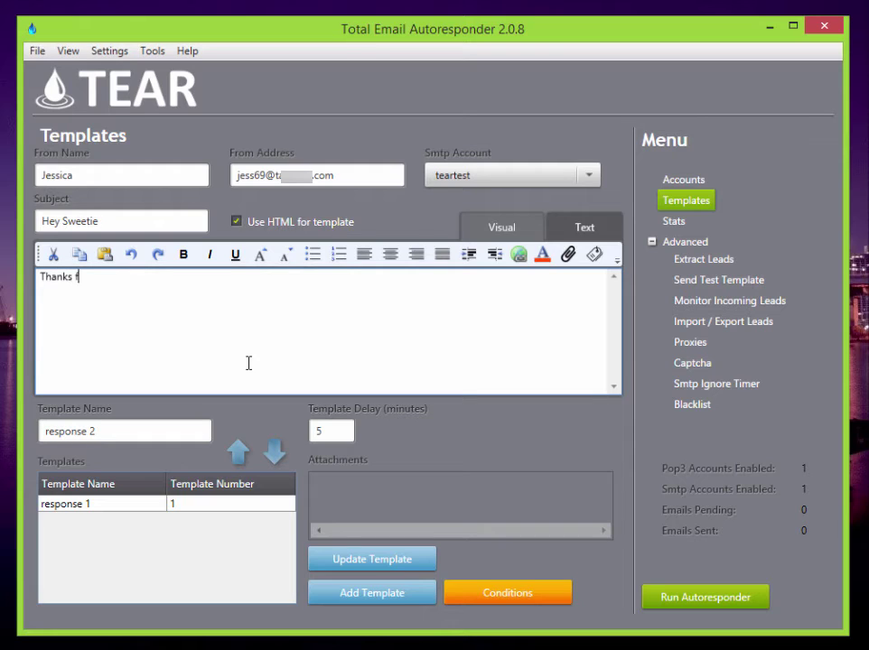
text(or writing me back =))
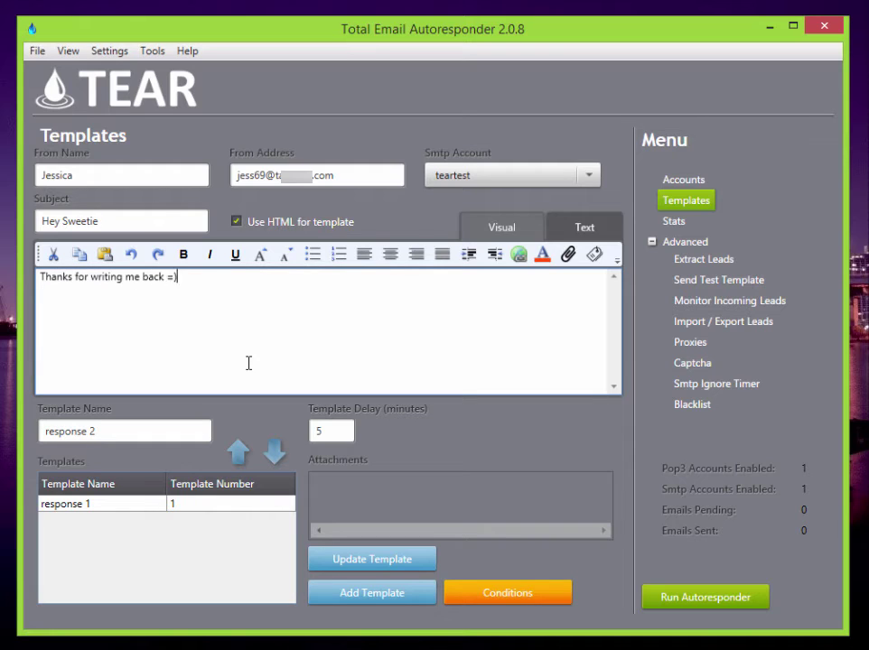
text( want to grab some coffee la)
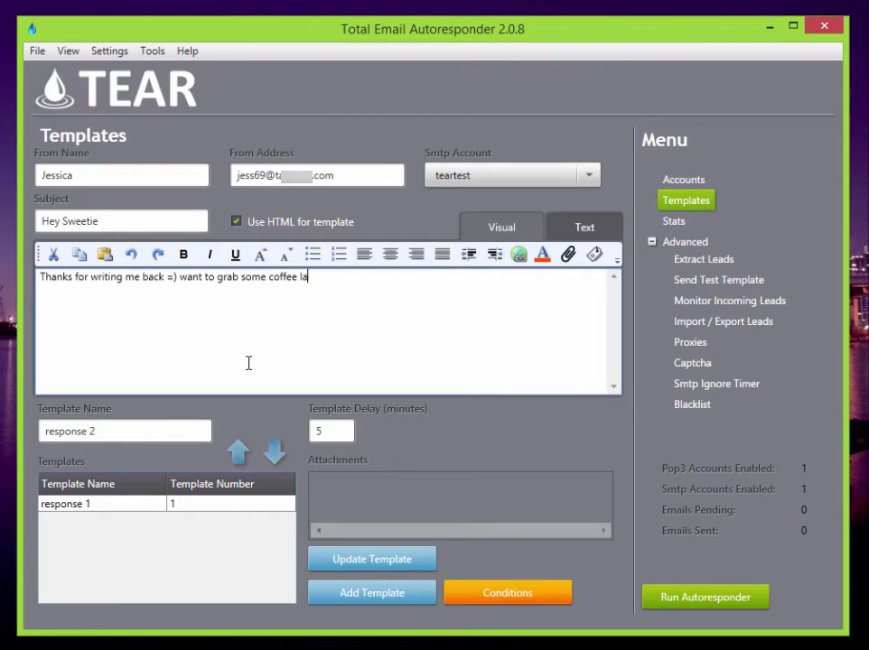
text(ter!)
key(BackSpace)
key(BackSpace)
text(r?)
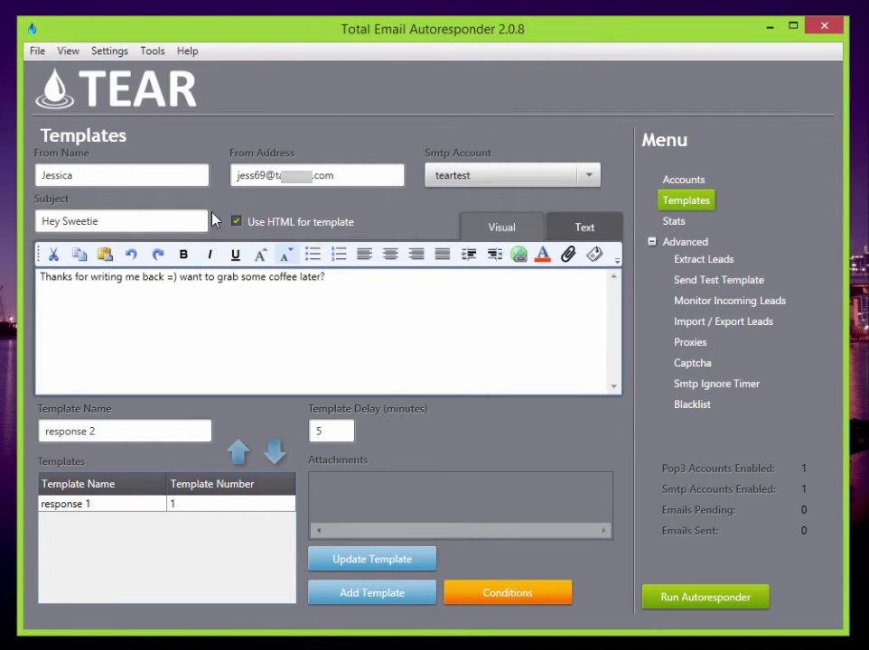
click(394, 599)
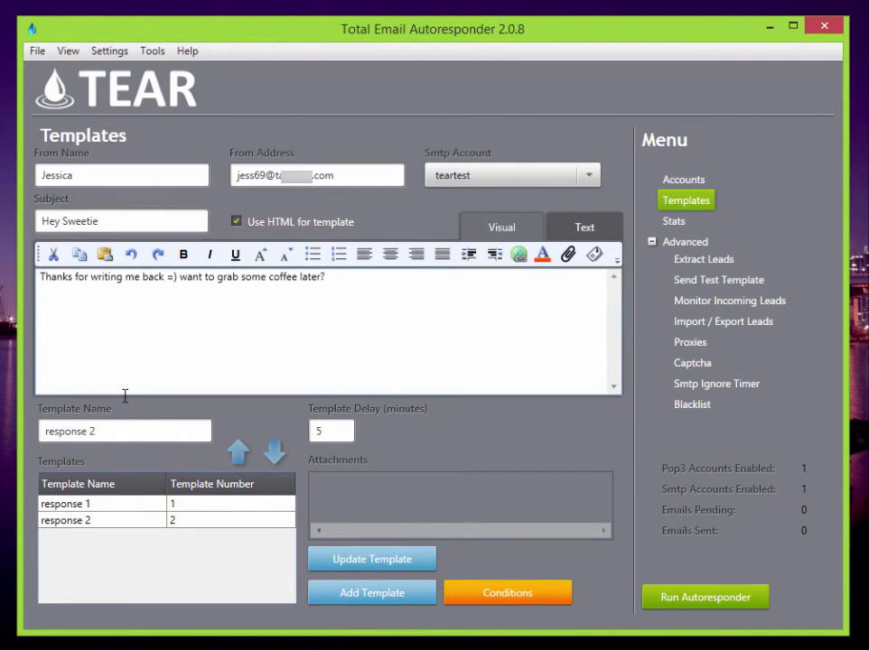
click(132, 434)
- Rename the draft template to 'response 3' and select the existing message text
key(BackSpace)
text(3)
drag(367, 297, 36, 278)
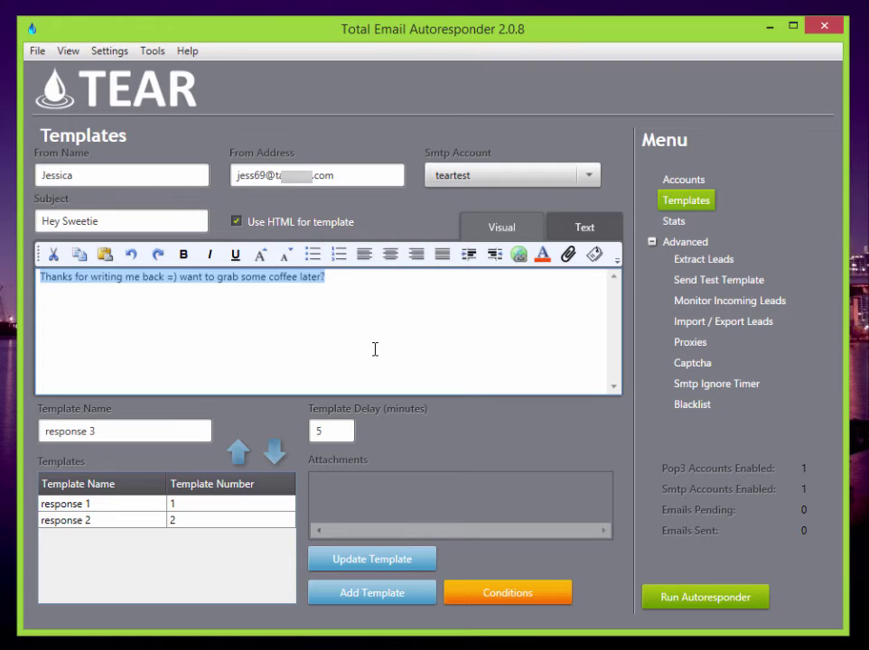
text(Before )
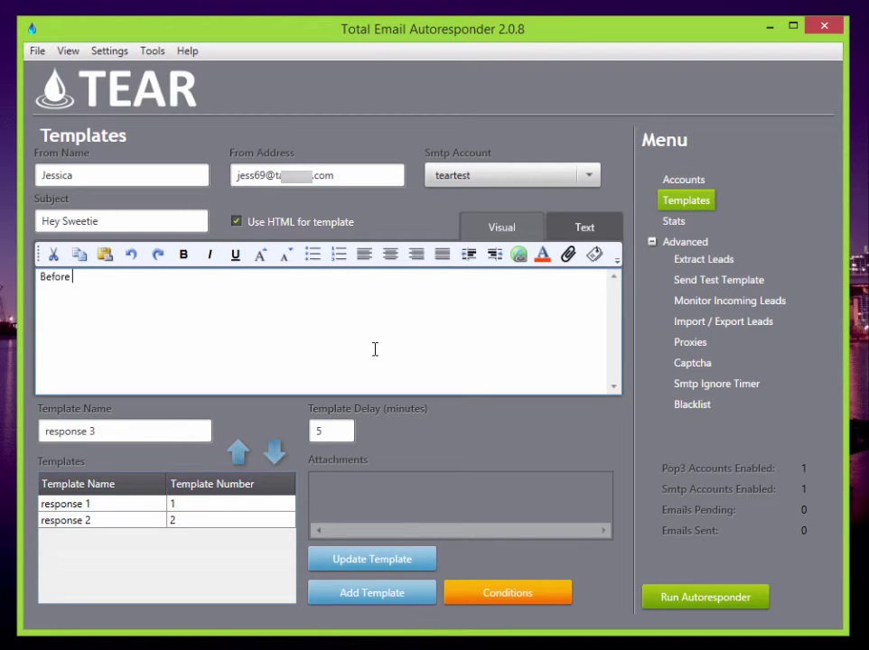
text(we meet lets chat on my)
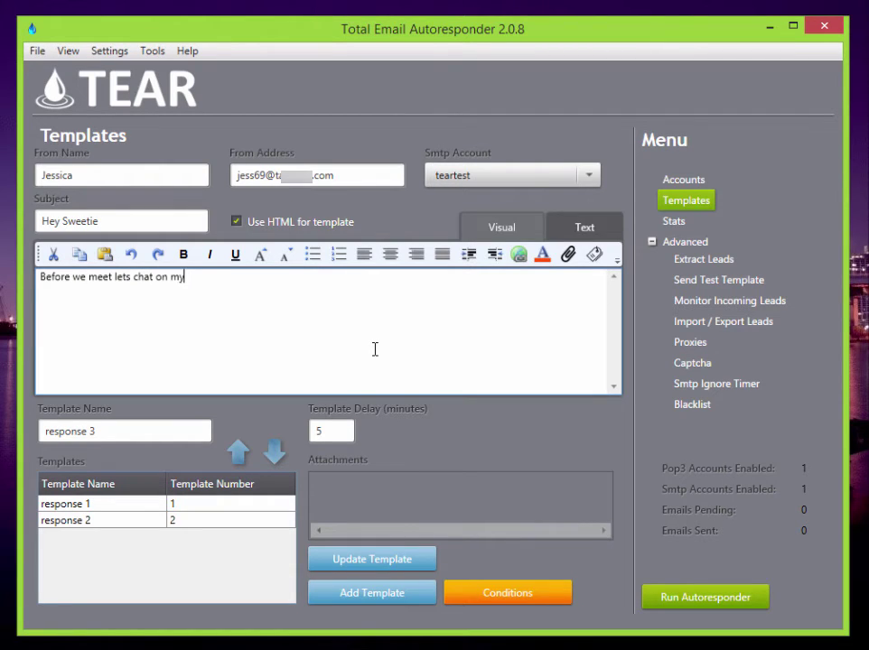
text( cam site URL)
key(Return)
text(http://V)
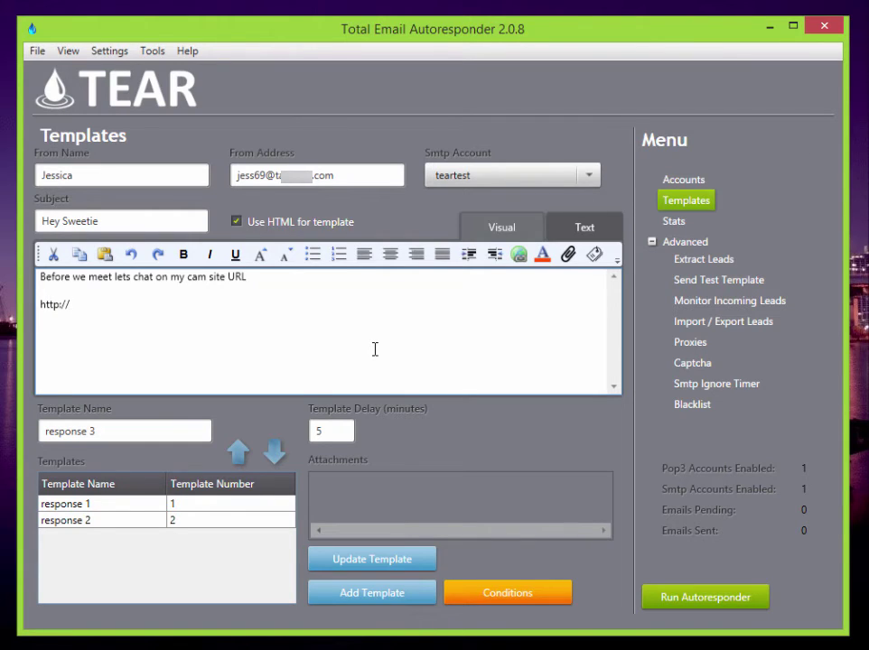
text(iceoo)
key(BackSpace)
text(ffers.com)
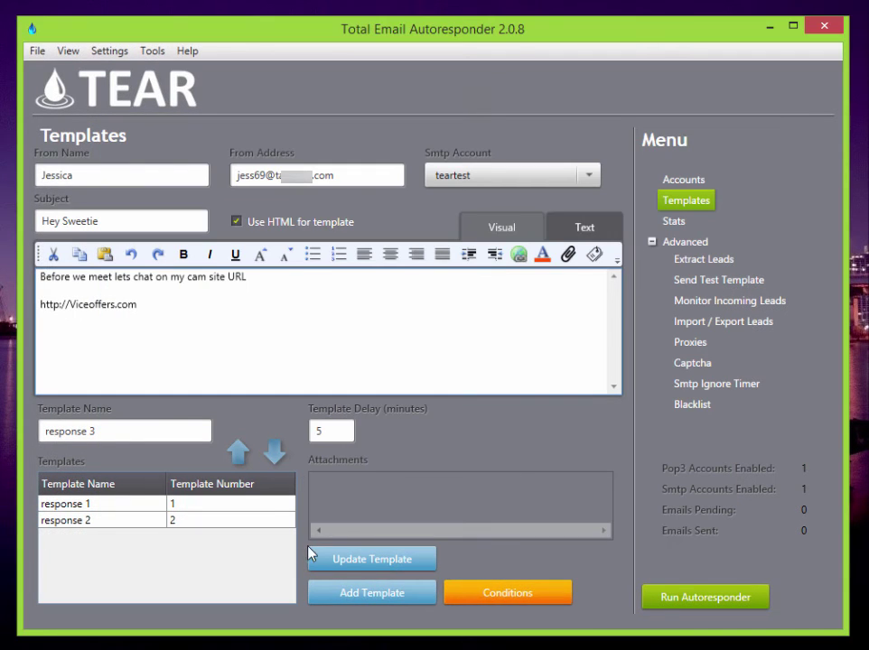
click(372, 594)
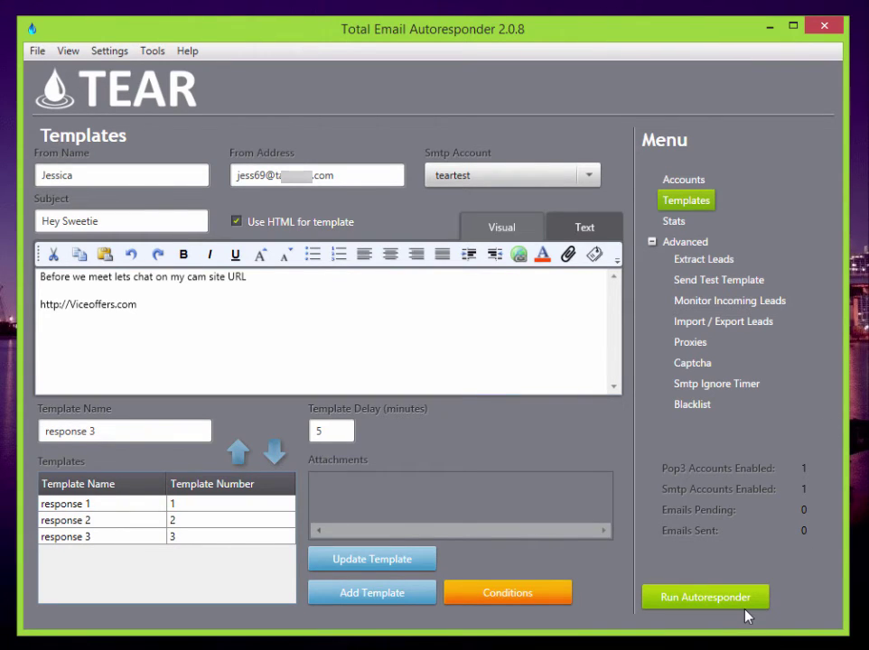
- Switch Pop3 checking and Smtp sending on, and review the POP3 Intervals & Timers settings
click(700, 606)
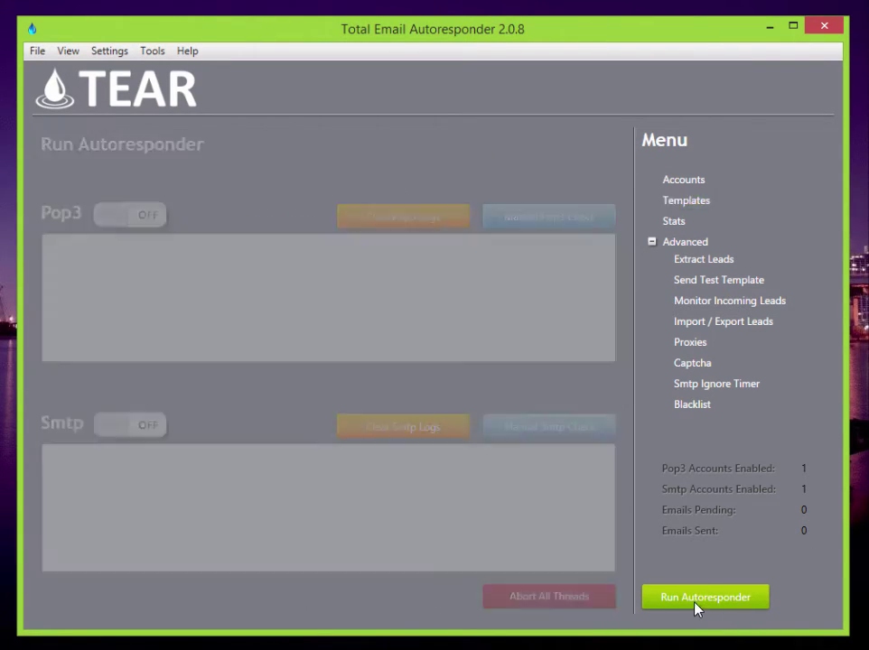
click(124, 221)
click(117, 424)
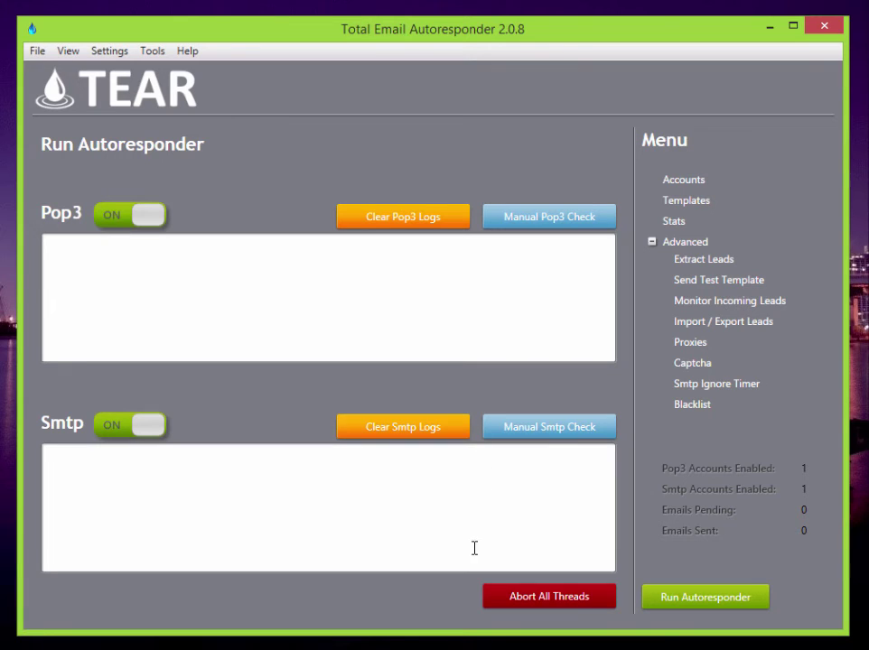
click(109, 51)
click(136, 179)
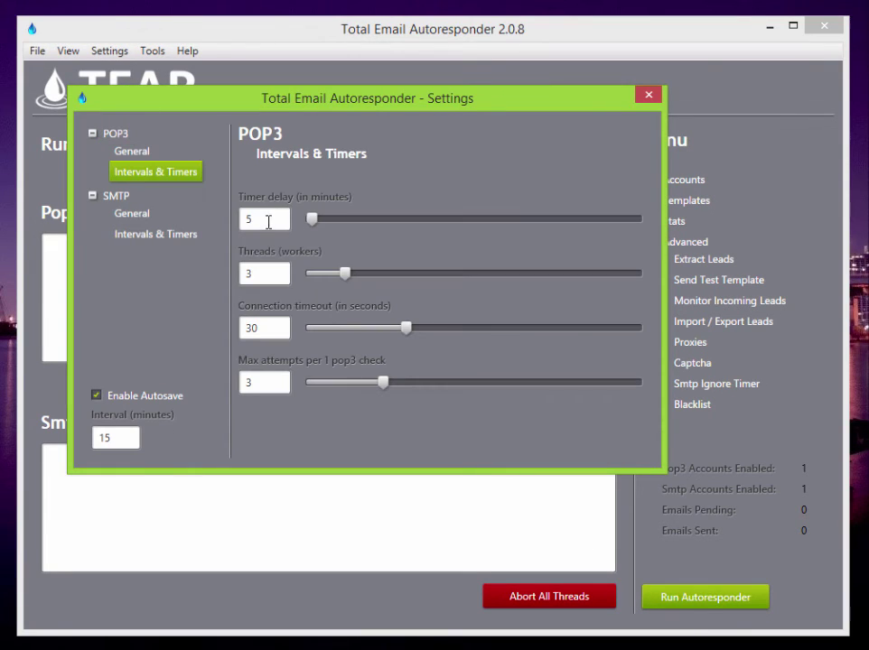
click(649, 95)
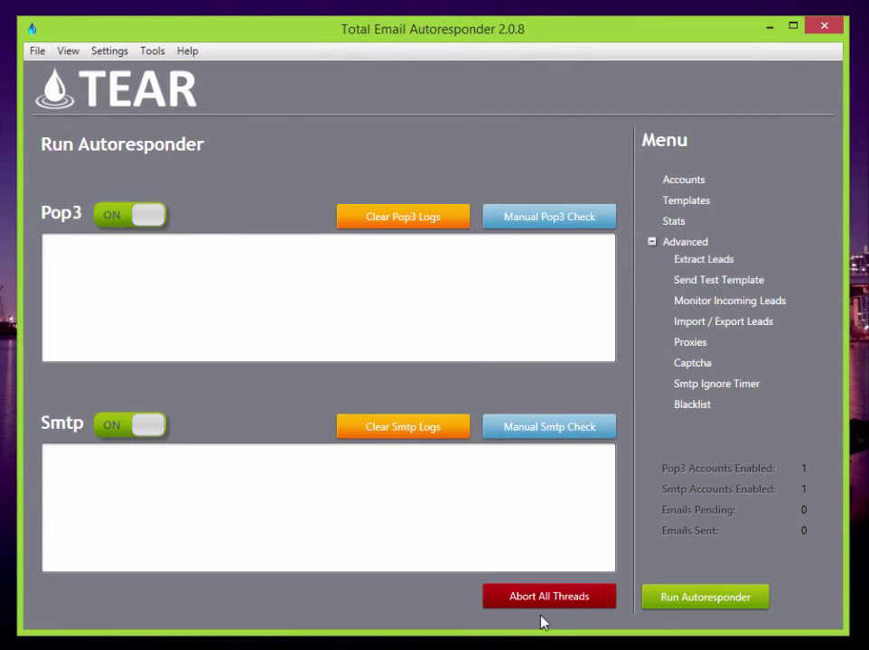
click(154, 435)
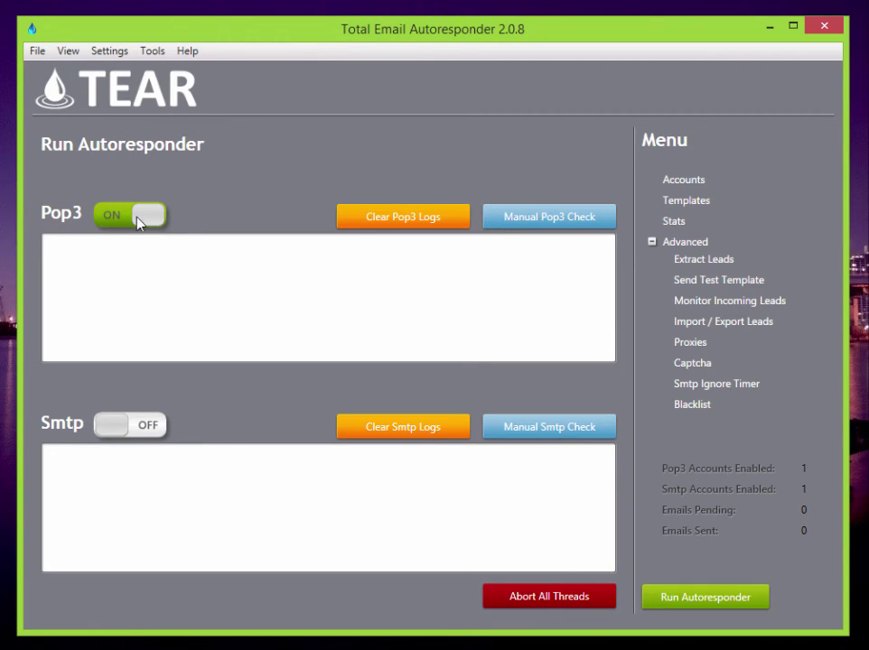
click(122, 425)
- Run manual Pop3 and Smtp checks, then switch both services off
click(582, 216)
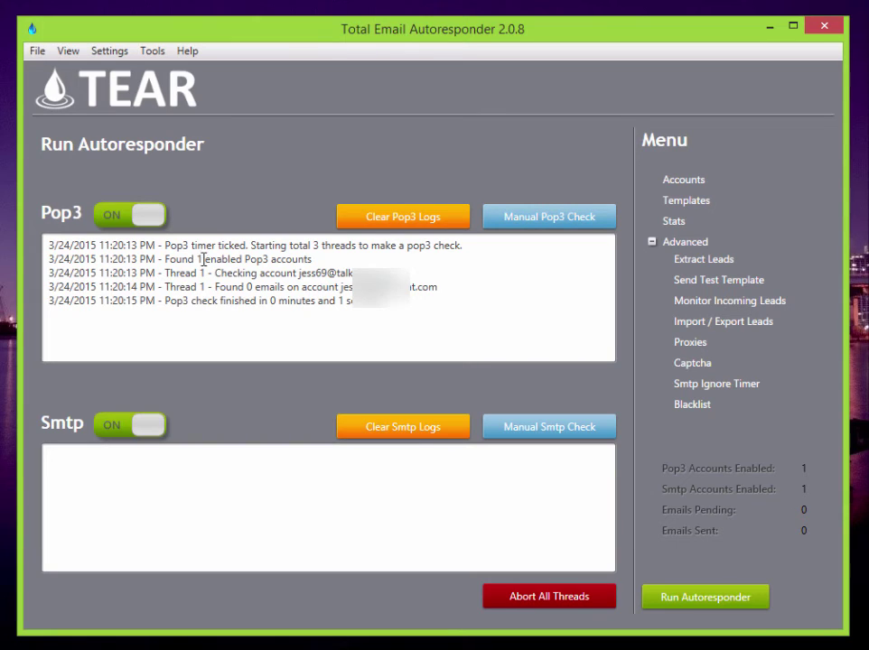
drag(261, 286, 475, 298)
click(441, 294)
click(563, 436)
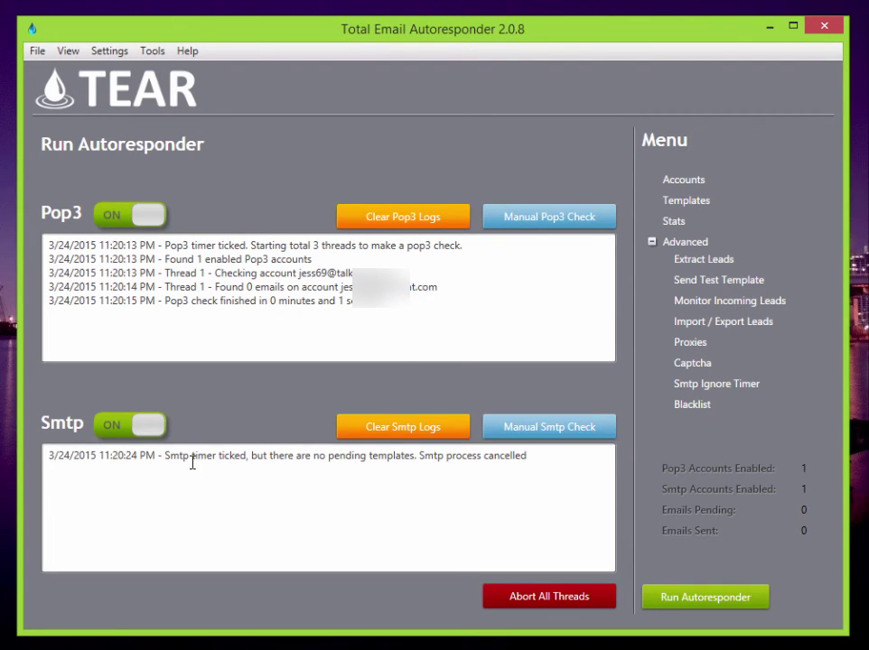
drag(235, 456, 411, 468)
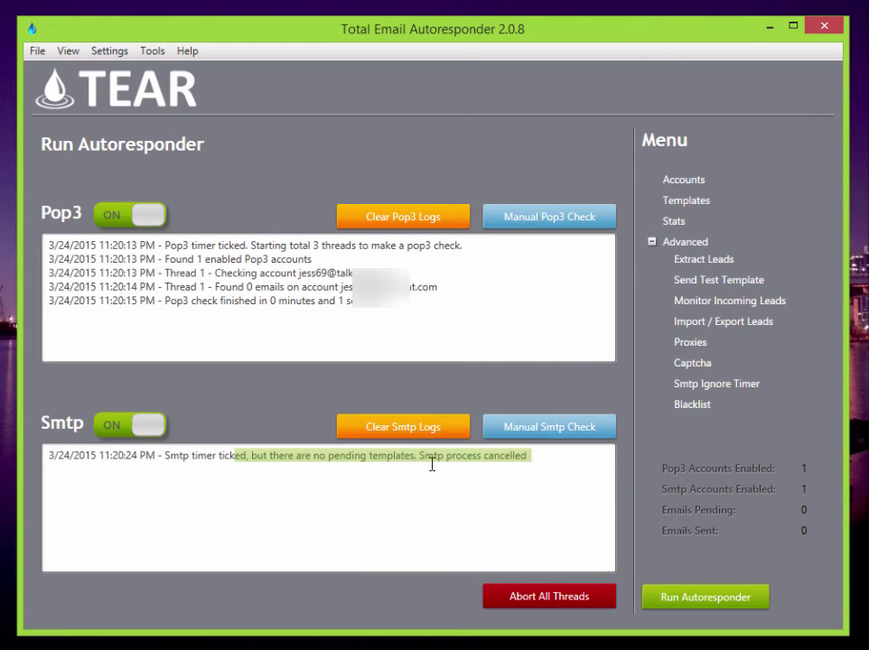
click(428, 462)
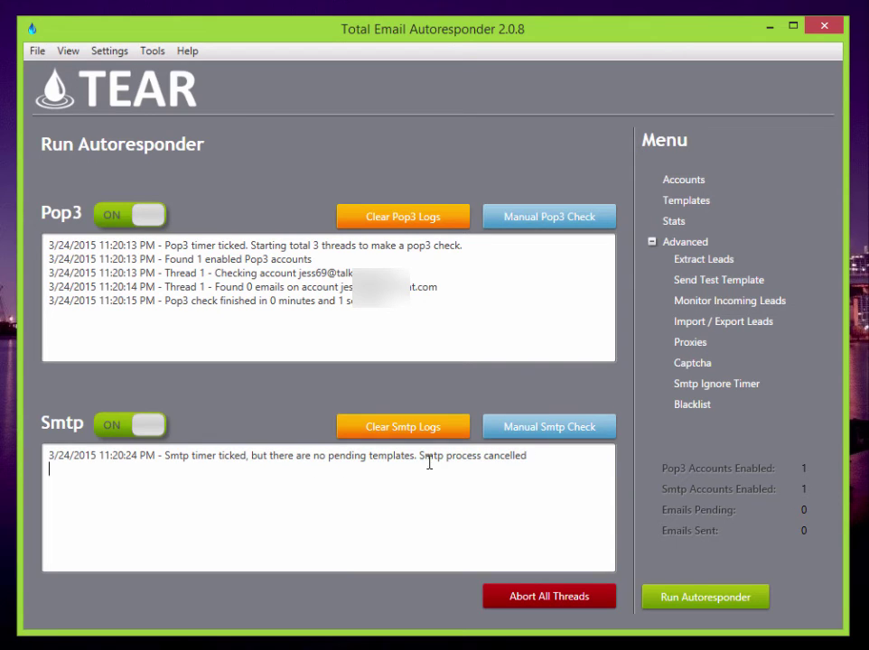
click(109, 423)
click(147, 218)
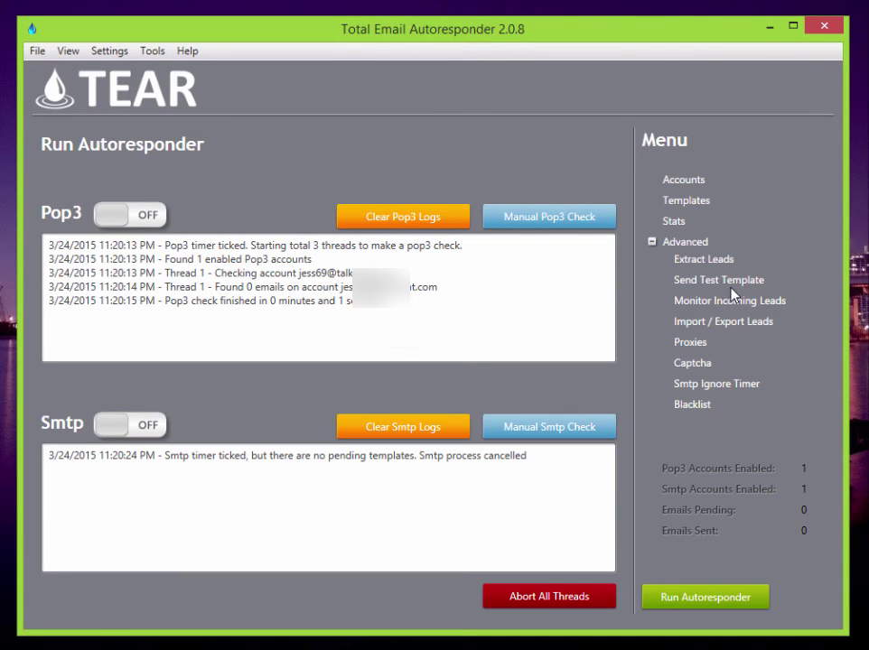
- Extract leads from the chosen Pop3 account, cancelling the save of the leads file
click(696, 261)
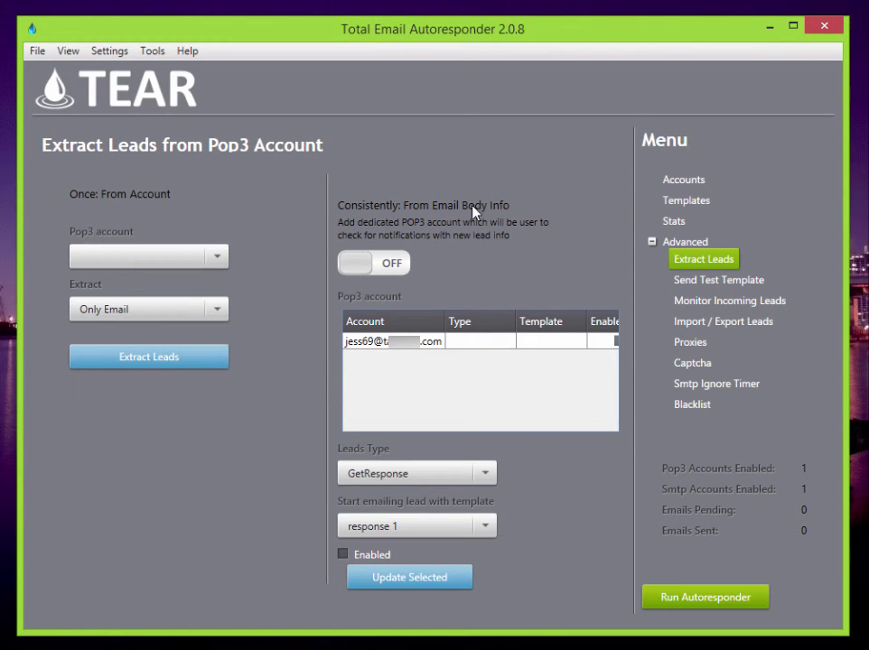
click(684, 183)
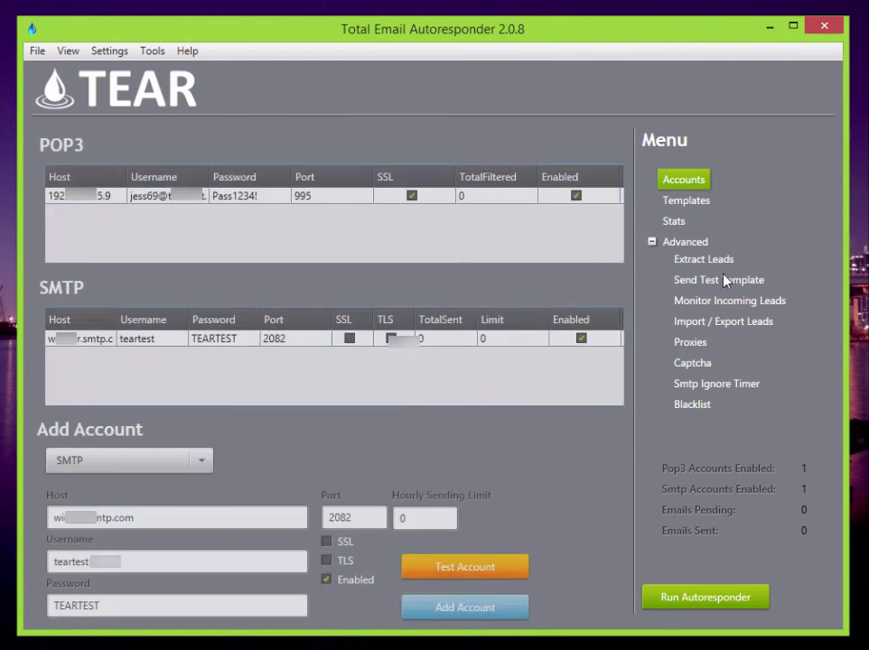
click(708, 264)
click(423, 343)
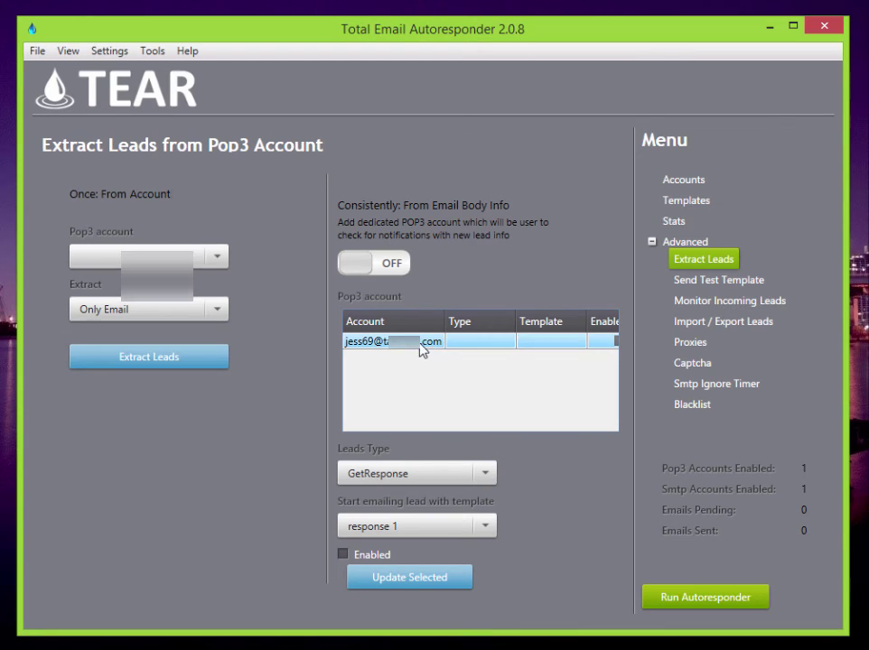
click(217, 257)
click(206, 278)
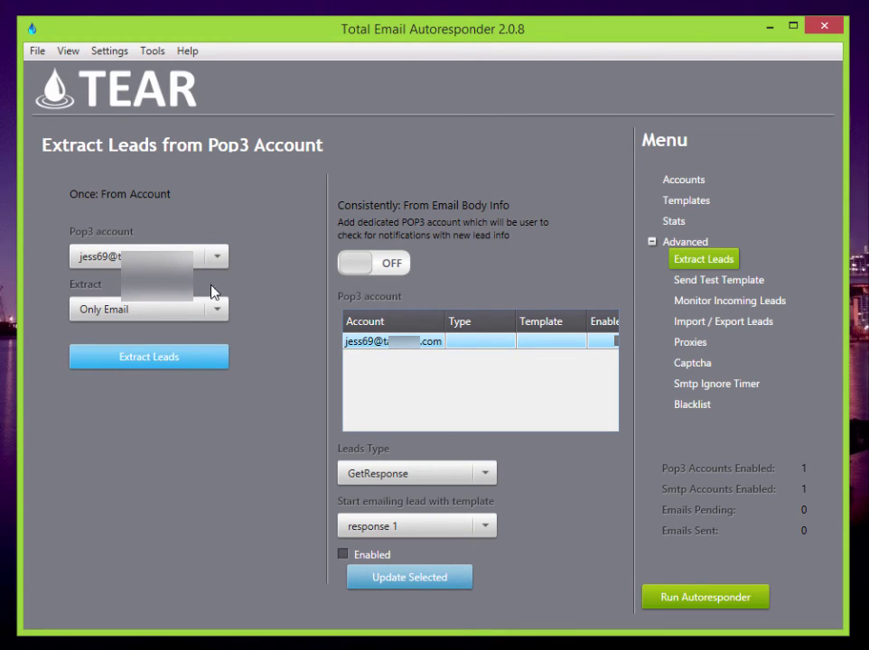
click(208, 363)
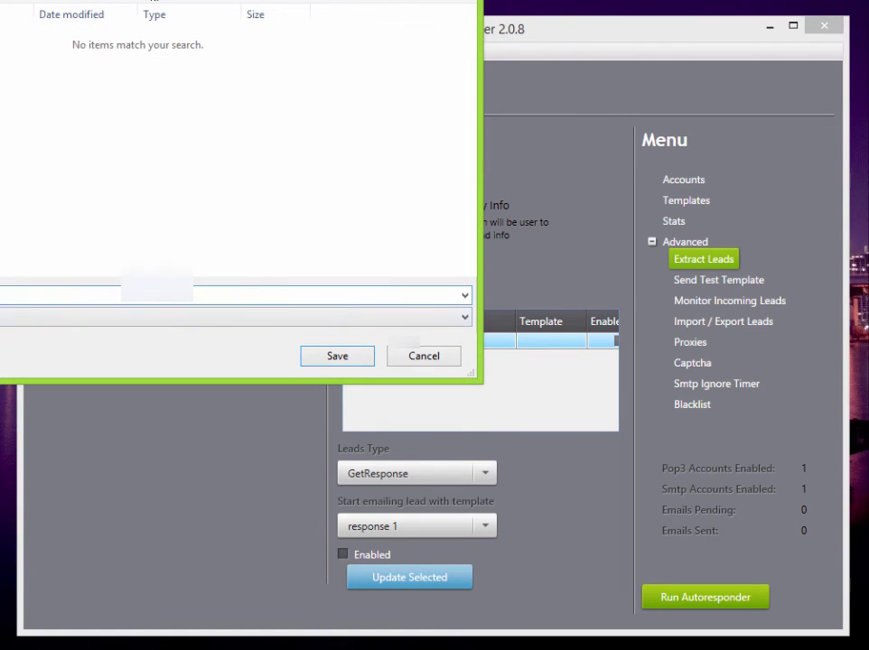
drag(169, 0, 514, 128)
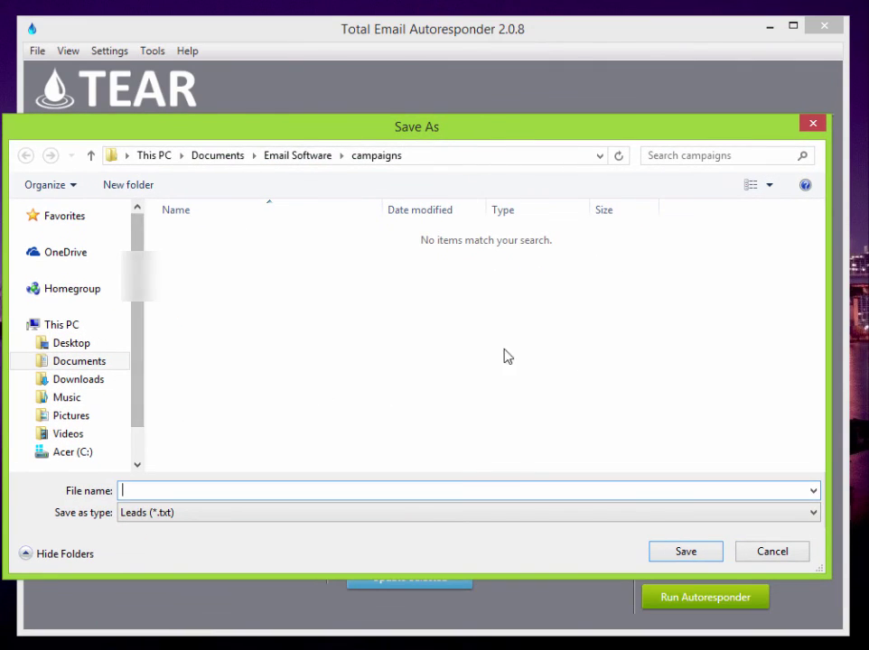
click(769, 553)
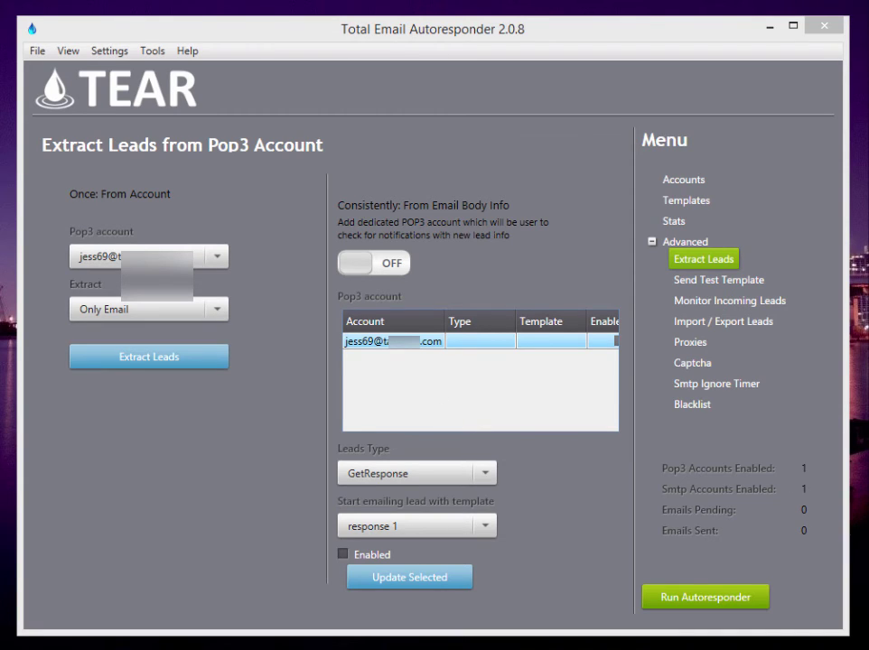
- Open the Import / Export Leads page with response 1 kept as the template
click(731, 332)
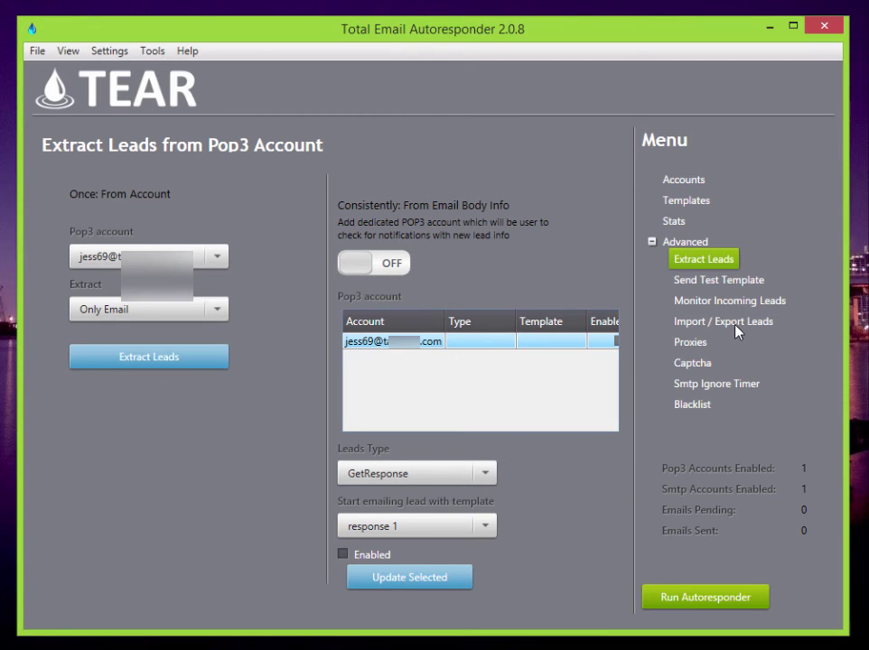
click(722, 324)
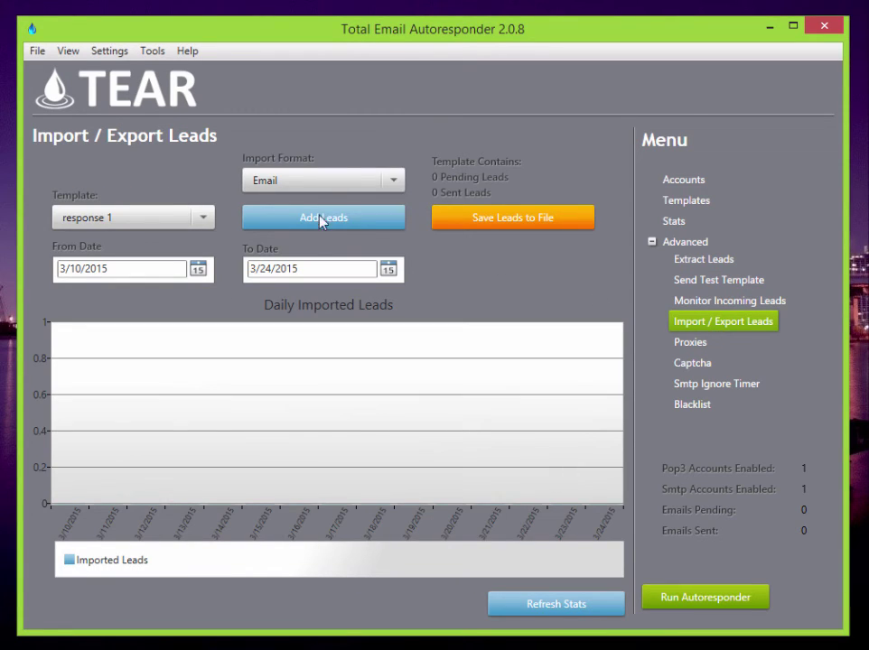
click(201, 219)
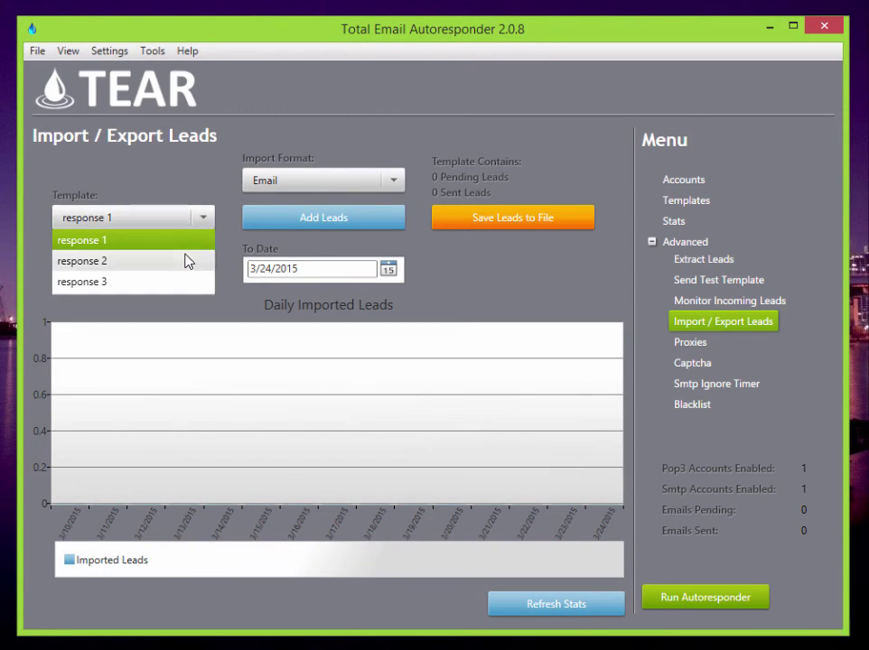
click(181, 247)
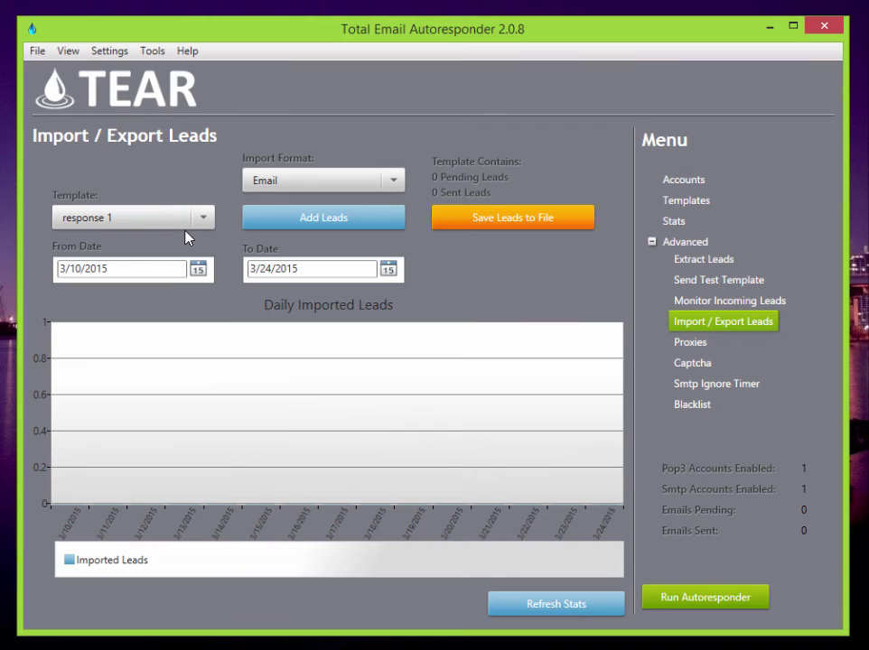
- Open the Proxies page under Advanced in the Menu
click(703, 349)
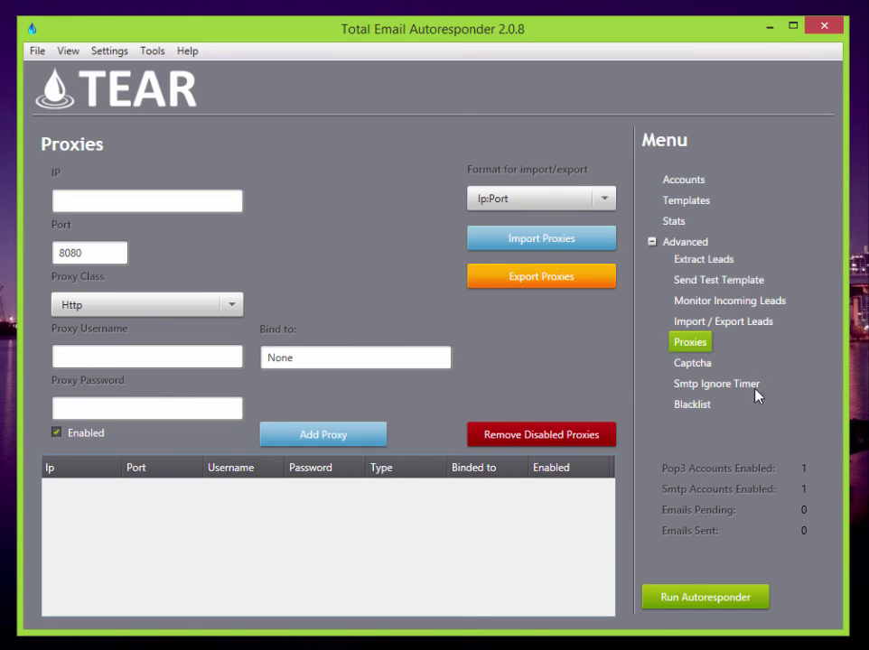
- On the Smtp Ignore Timer page, mark clock hours 1–5 and toggle Skip Smtp on and off
click(748, 385)
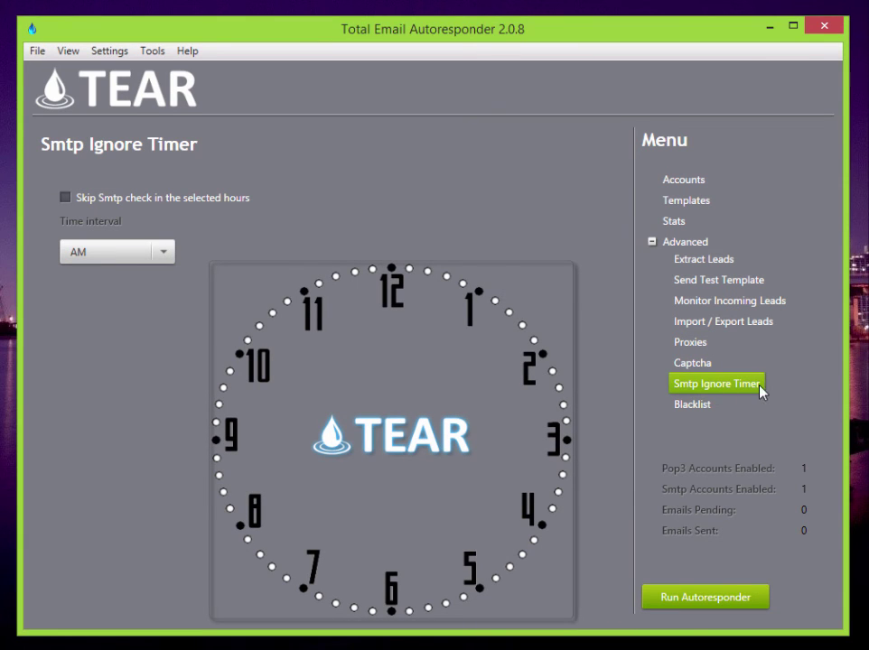
click(563, 452)
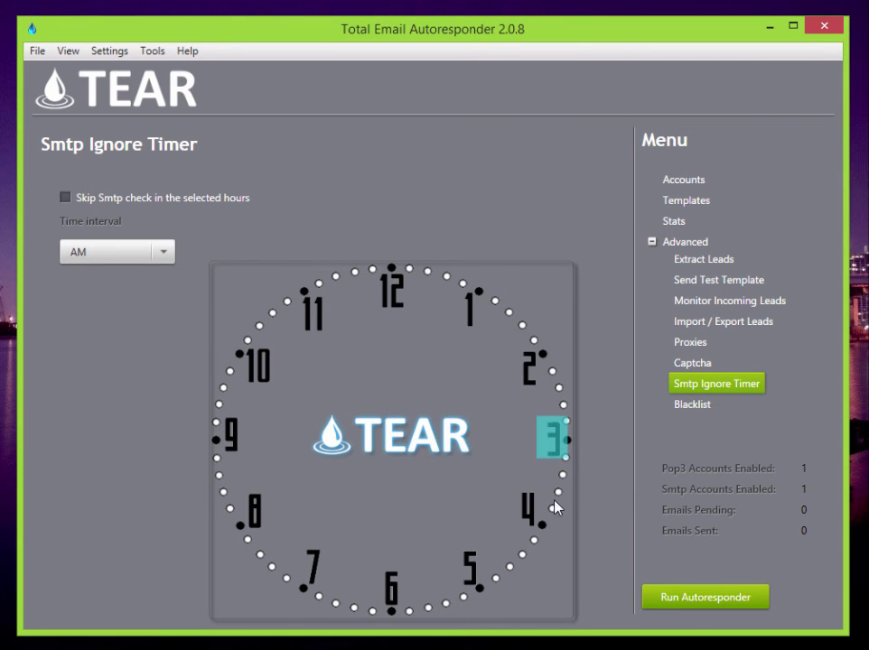
click(534, 517)
click(554, 439)
click(542, 512)
click(469, 309)
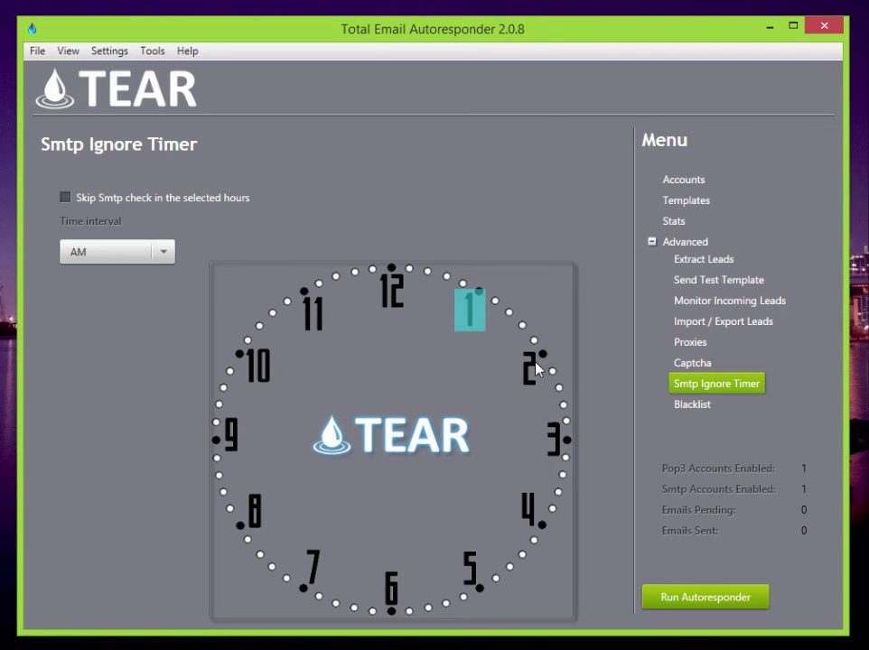
click(535, 367)
click(557, 441)
click(537, 512)
click(471, 571)
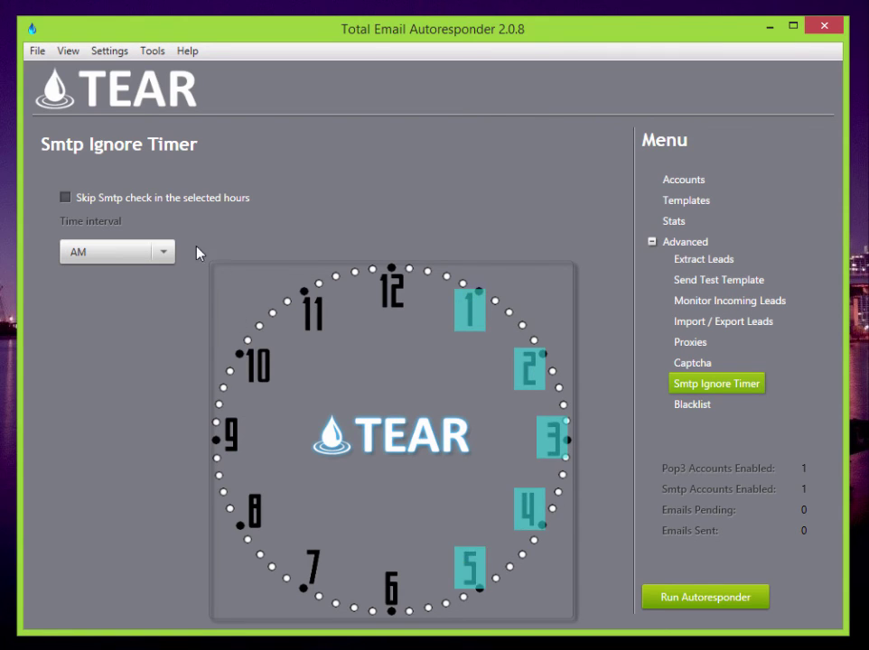
click(76, 199)
click(140, 202)
- Open the Blacklist page with overwrite existing blacklist checked, then briefly try the Email Validator
click(691, 405)
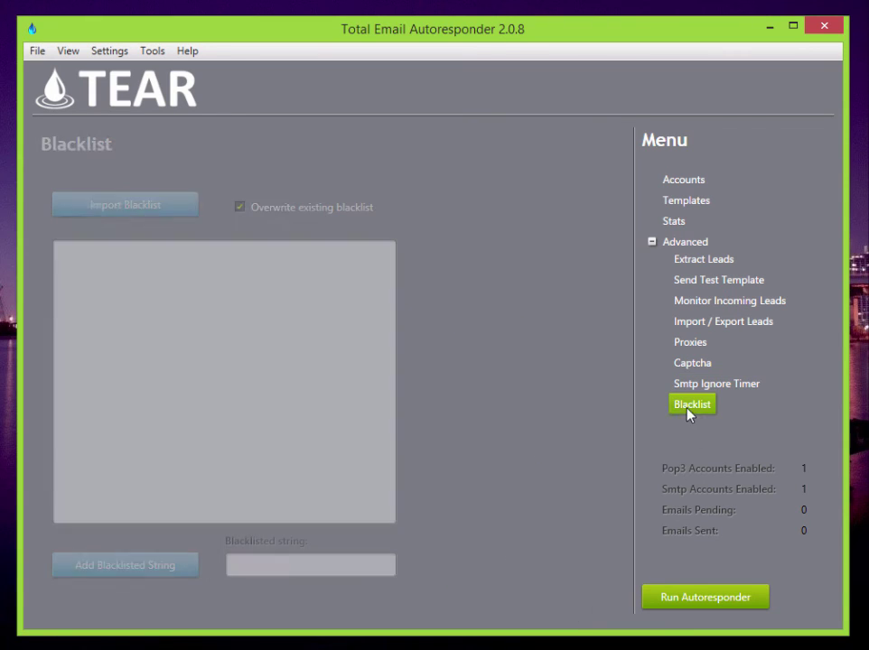
click(239, 207)
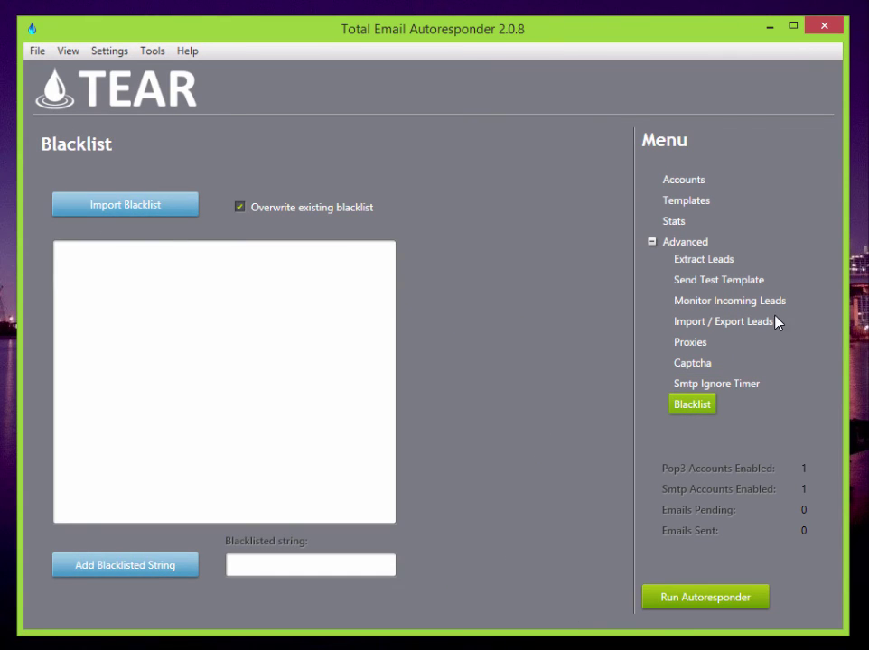
click(154, 54)
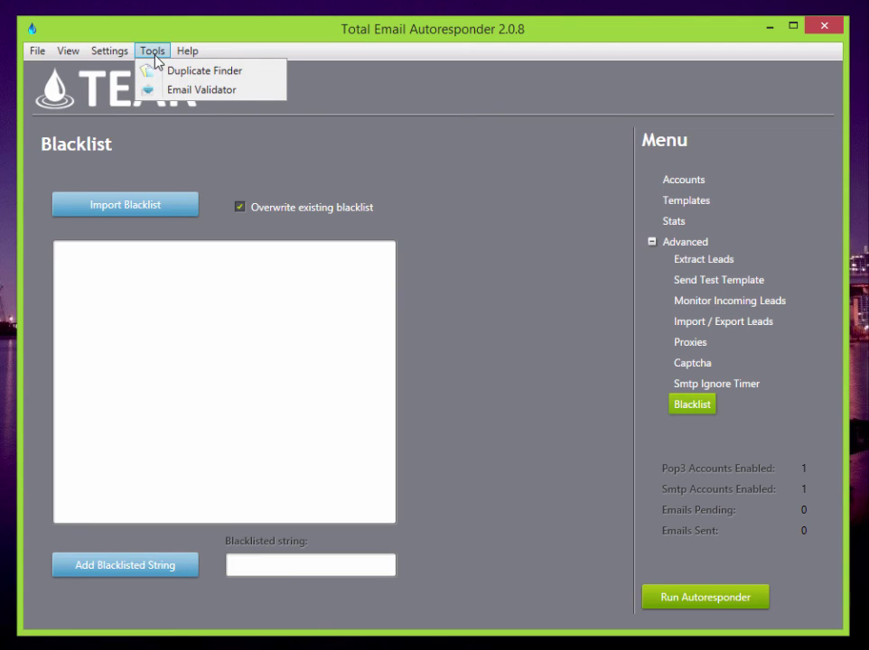
click(218, 88)
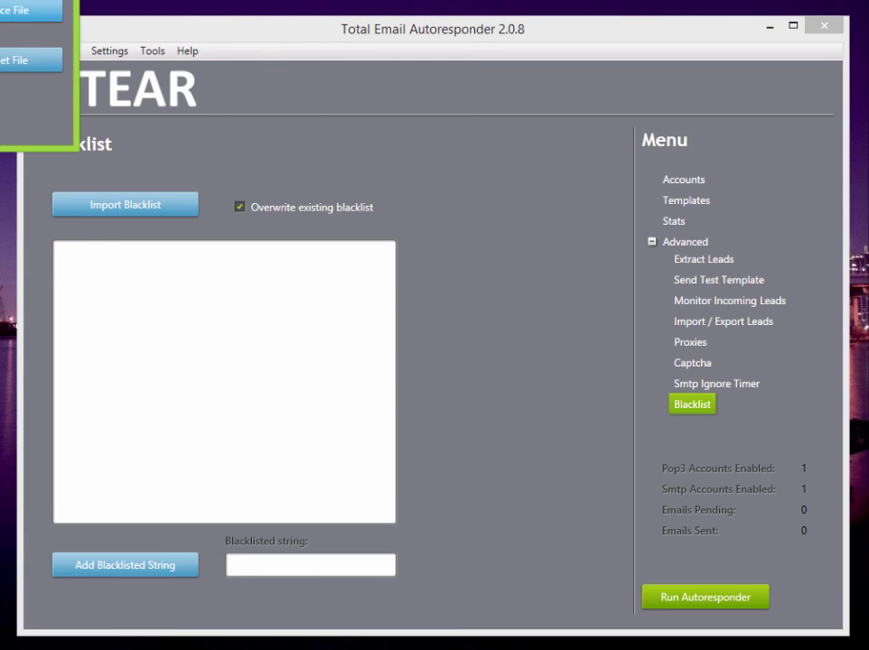
drag(0, 0, 358, 122)
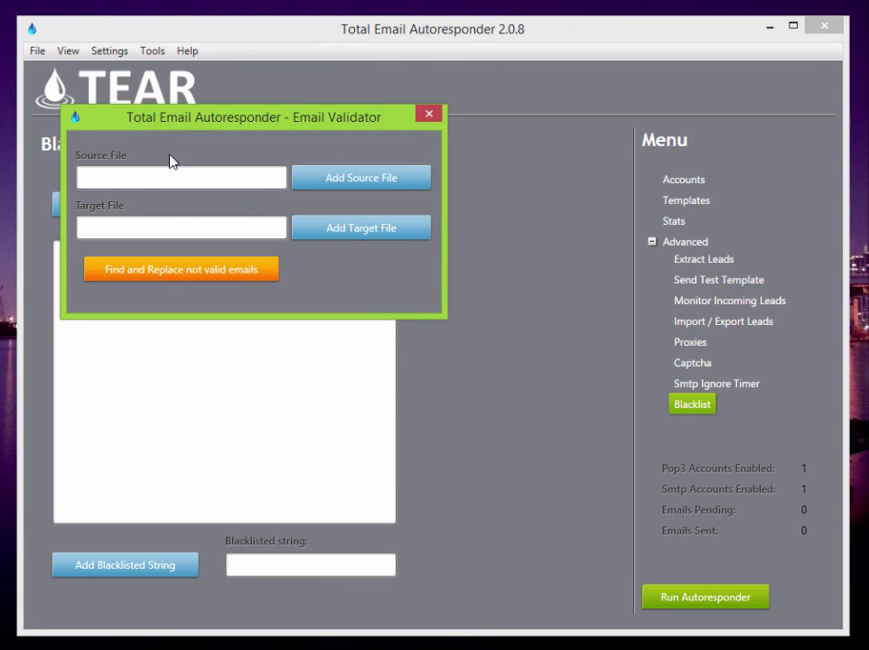
click(430, 113)
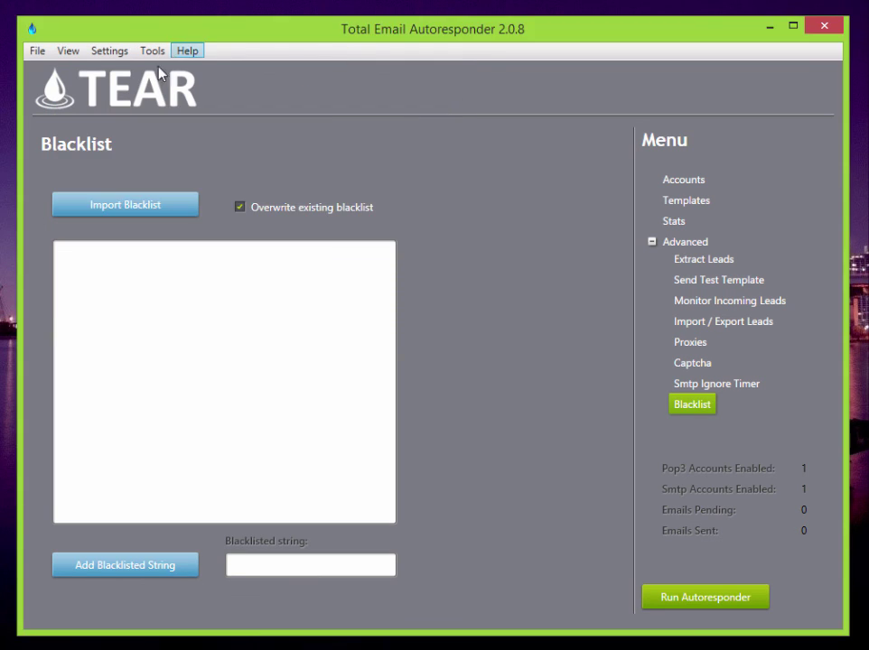
click(153, 51)
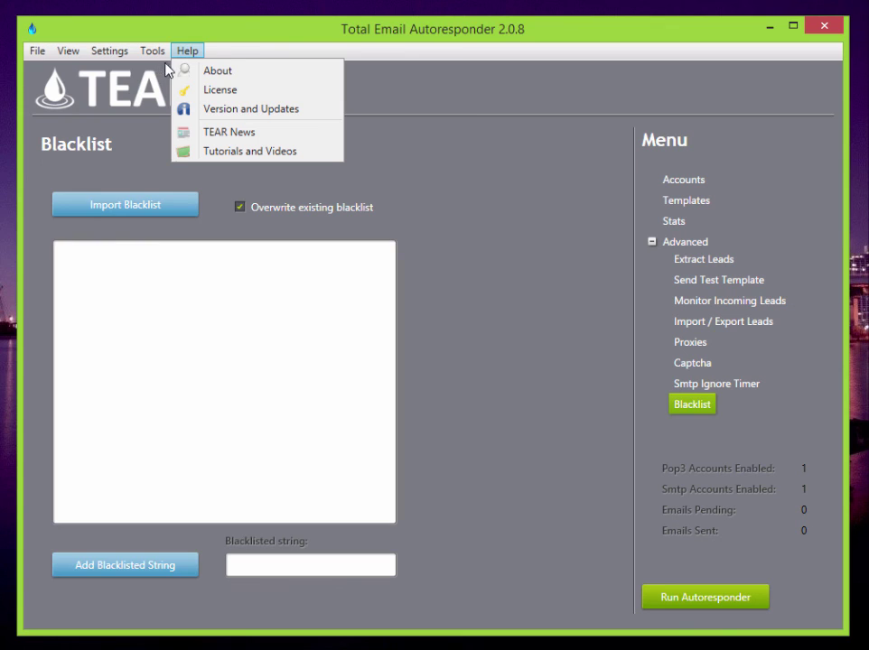
click(189, 132)
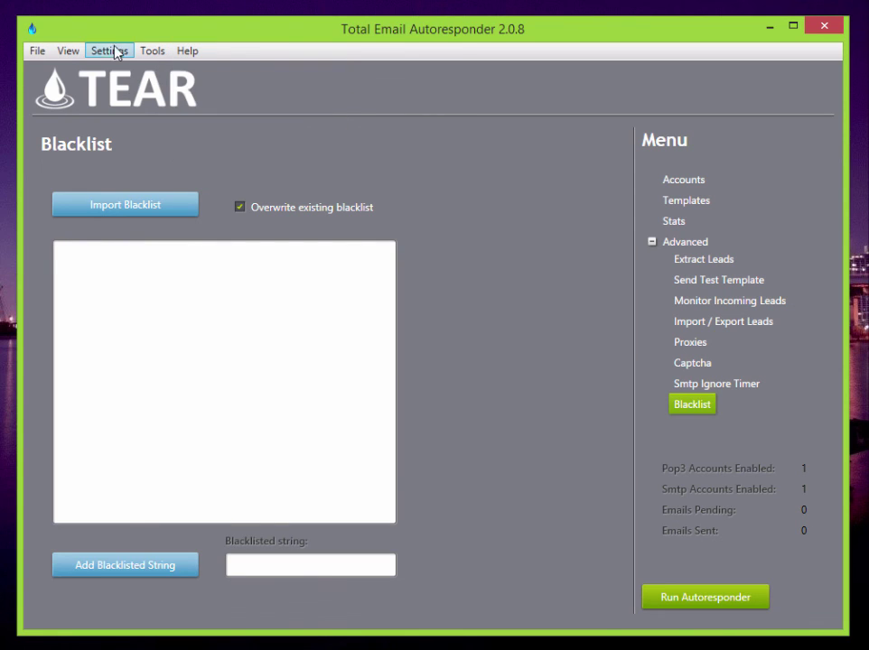
click(108, 51)
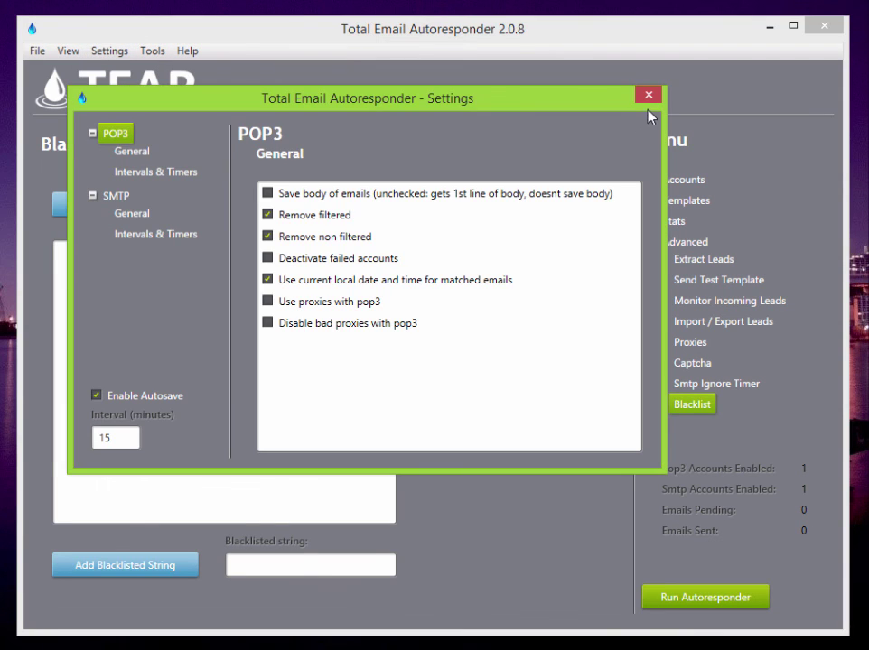
click(648, 94)
click(69, 50)
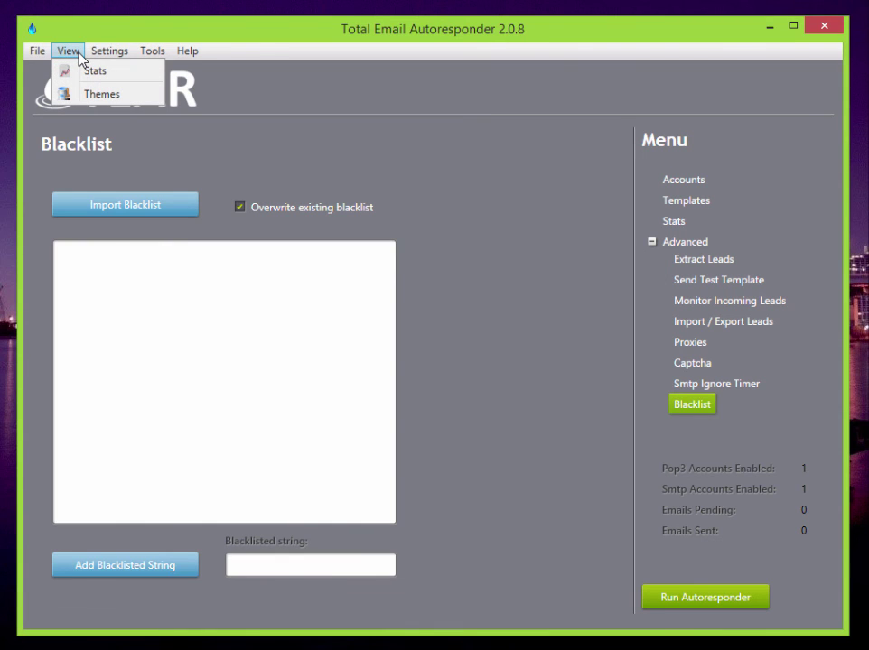
click(105, 96)
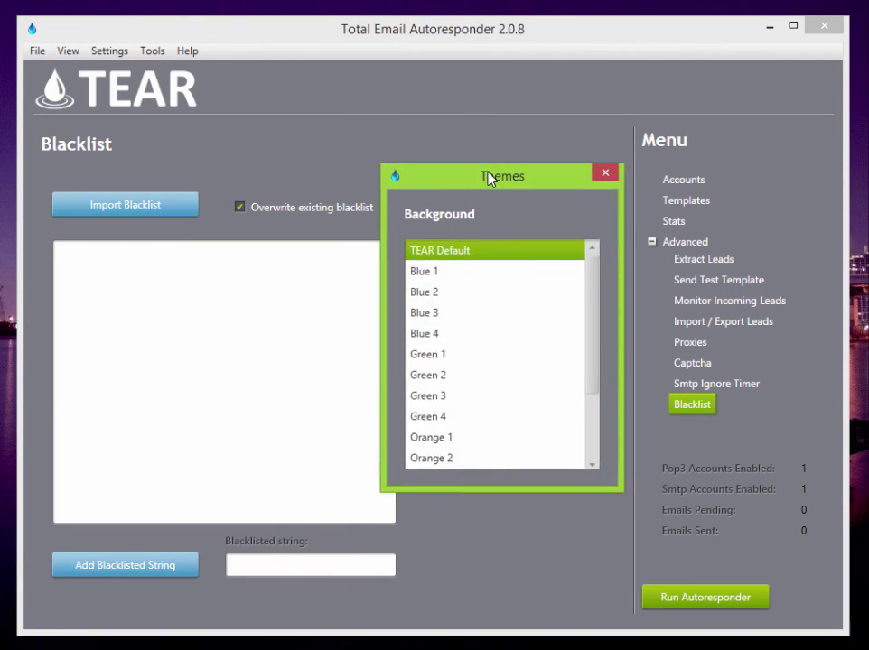
click(411, 280)
click(413, 302)
click(406, 242)
click(535, 160)
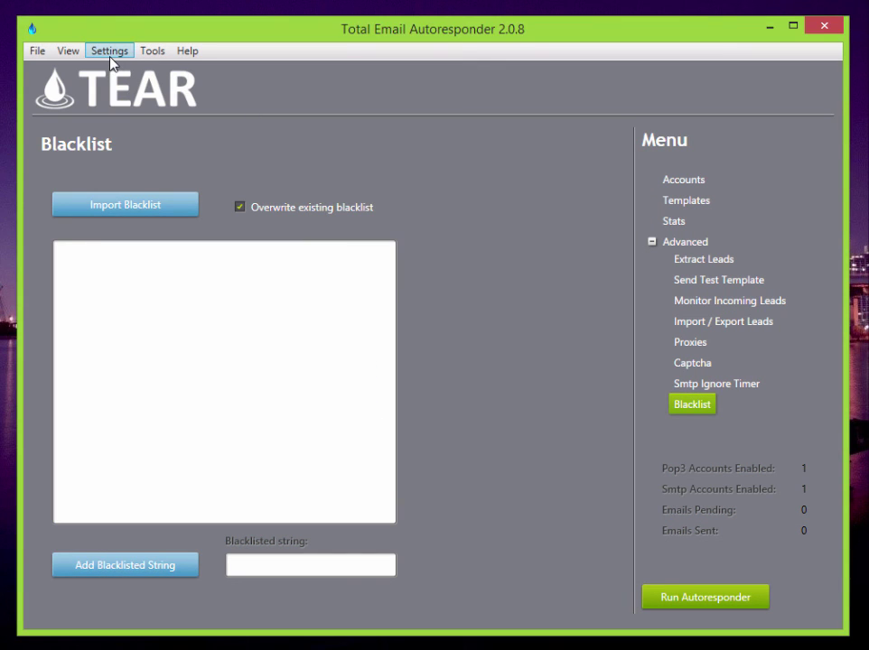
click(109, 51)
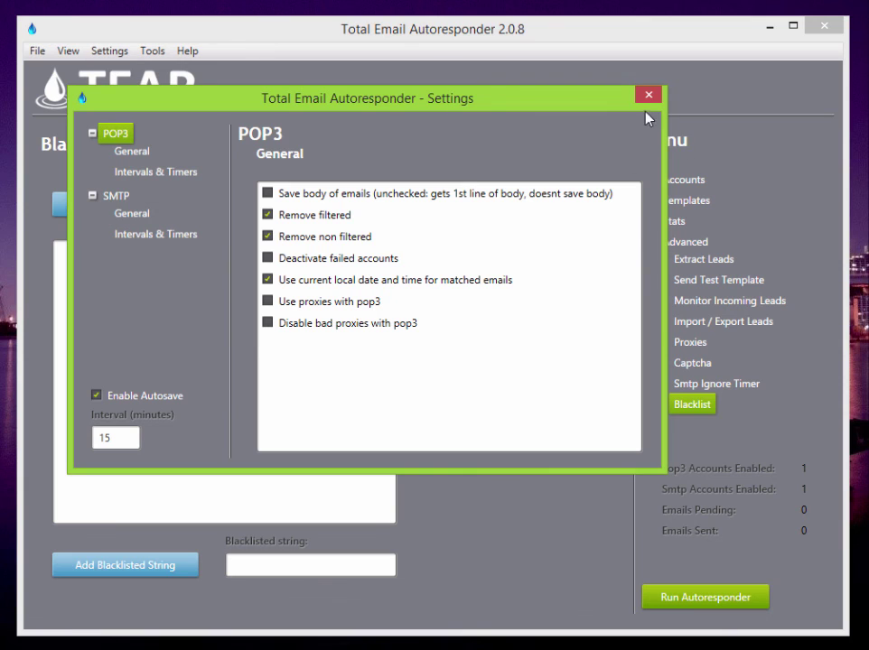
click(647, 92)
click(73, 55)
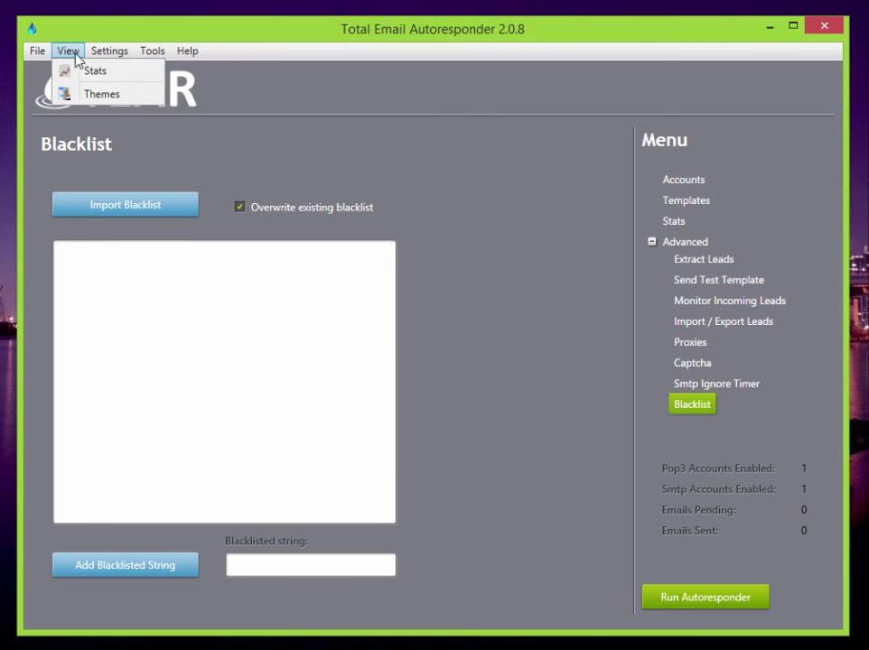
click(112, 94)
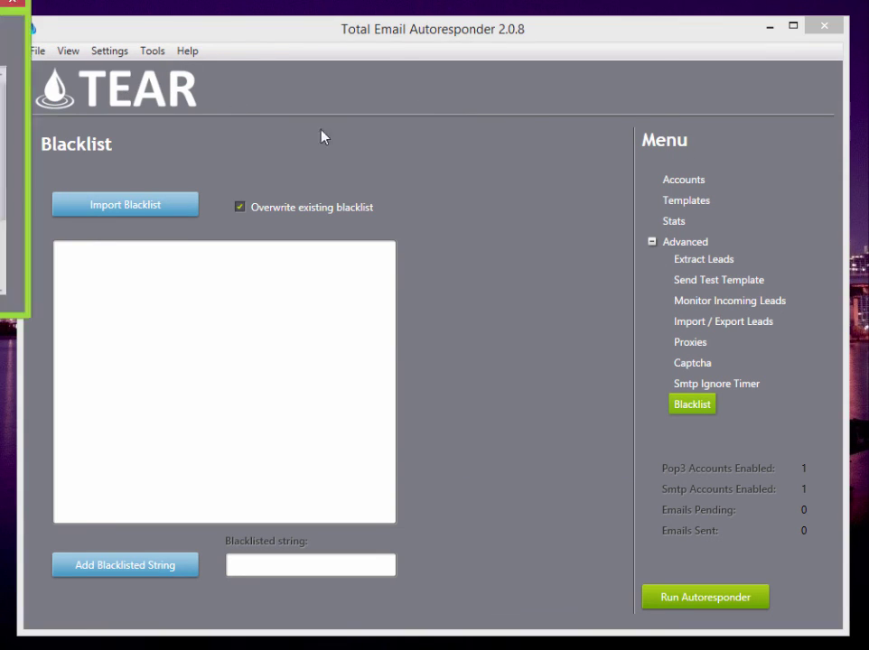
drag(270, 100, 525, 139)
click(488, 235)
click(487, 318)
click(484, 359)
click(484, 381)
click(492, 420)
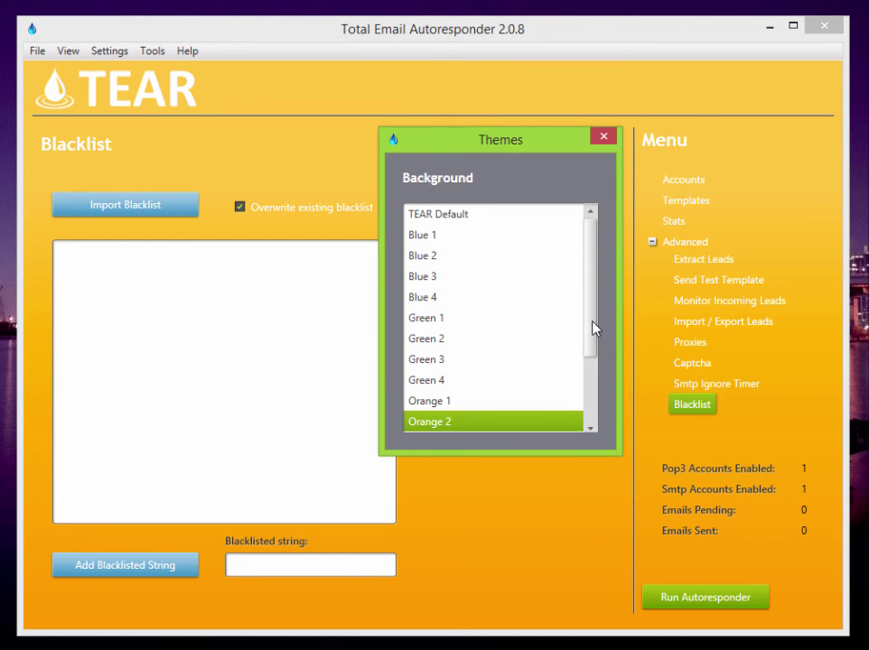
drag(593, 328, 601, 379)
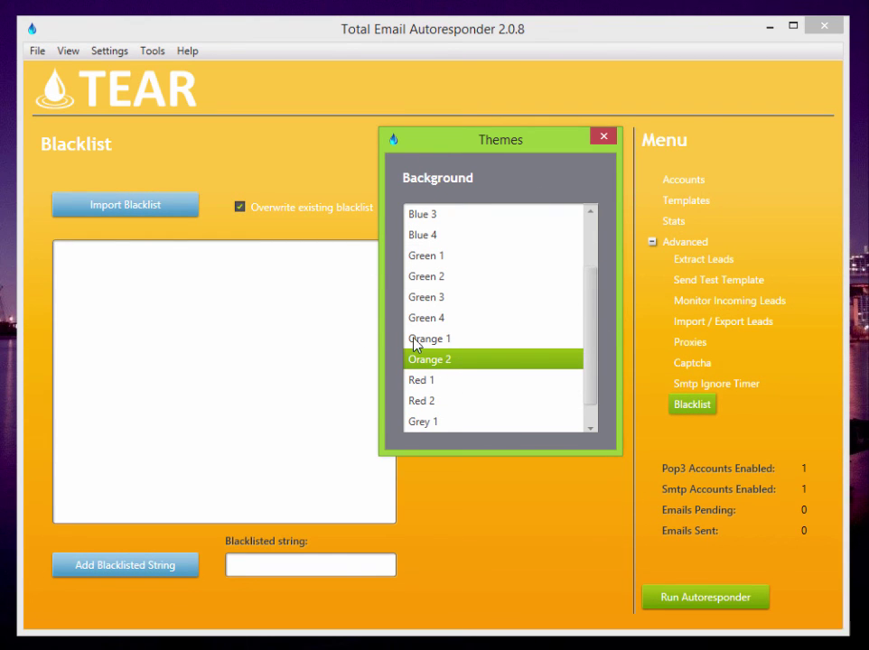
click(477, 385)
click(475, 422)
click(465, 403)
click(533, 343)
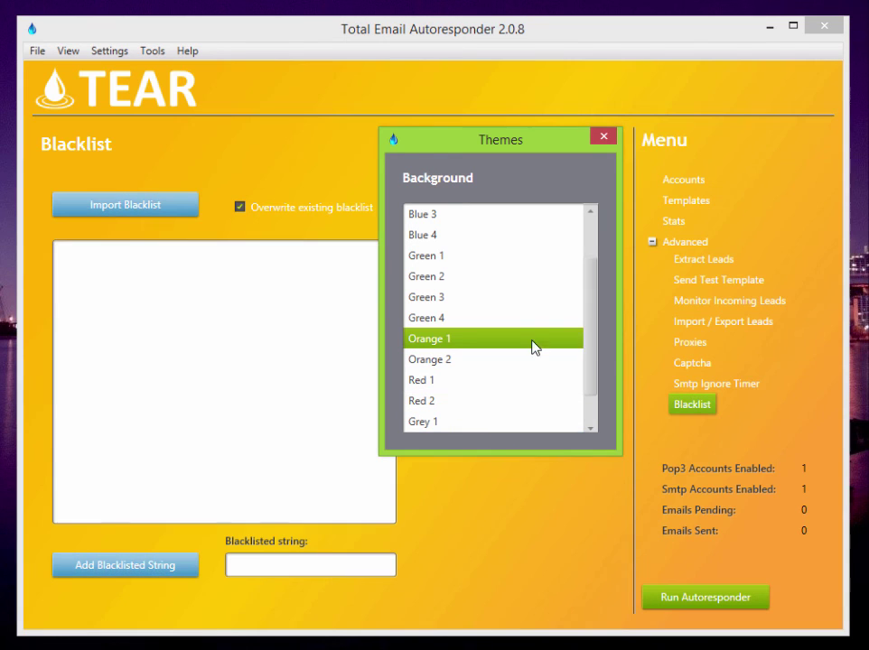
click(515, 218)
drag(581, 266, 588, 219)
click(514, 214)
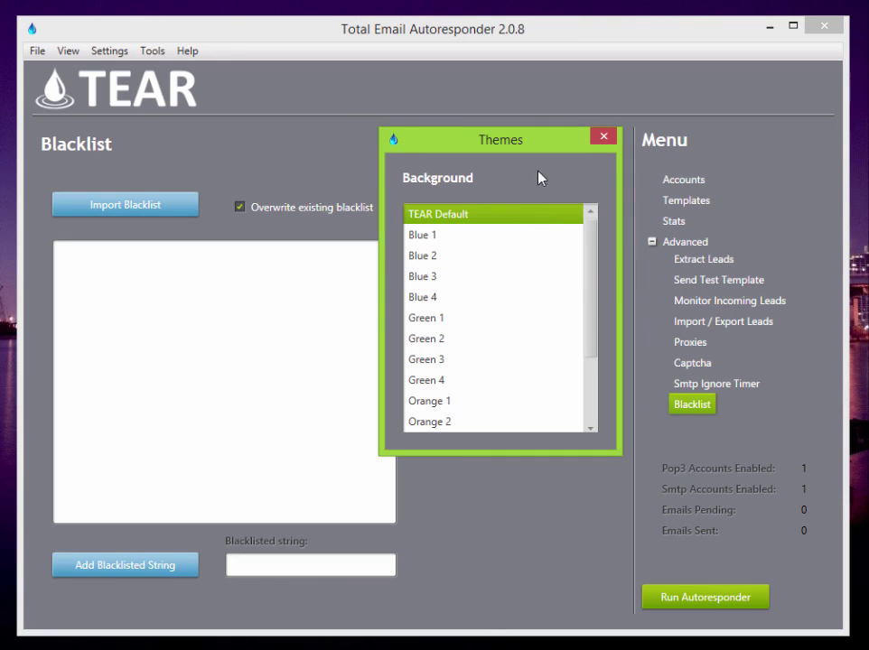
click(604, 138)
click(68, 51)
- View Stats for All data, then go through Templates and Accounts to Monitor Incoming Leads
click(93, 80)
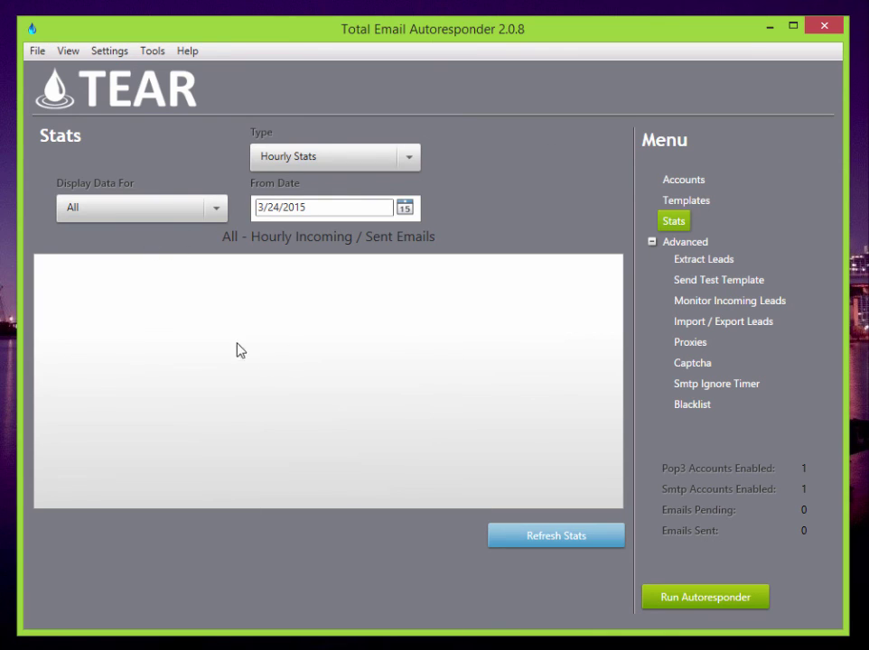
click(214, 217)
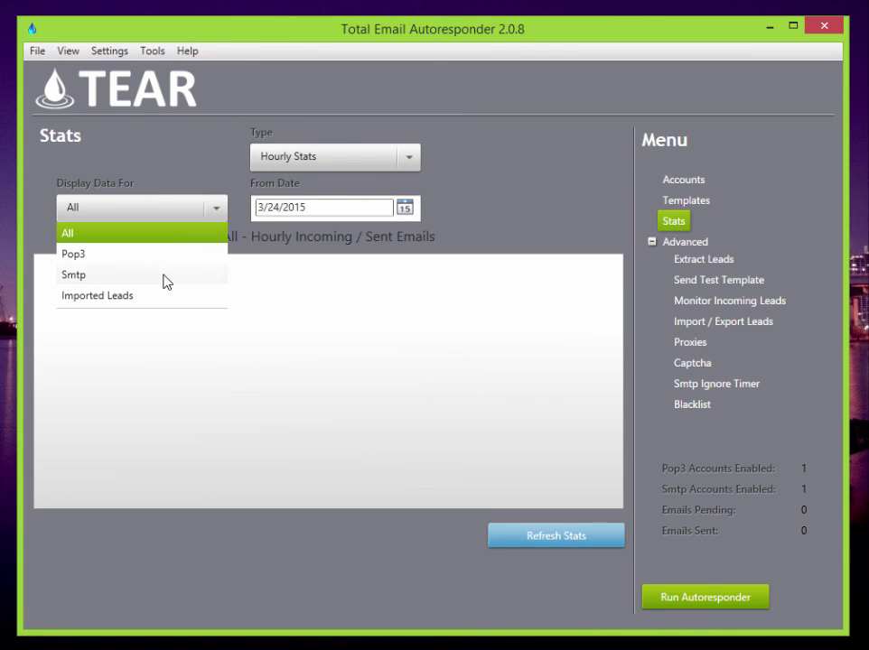
click(190, 201)
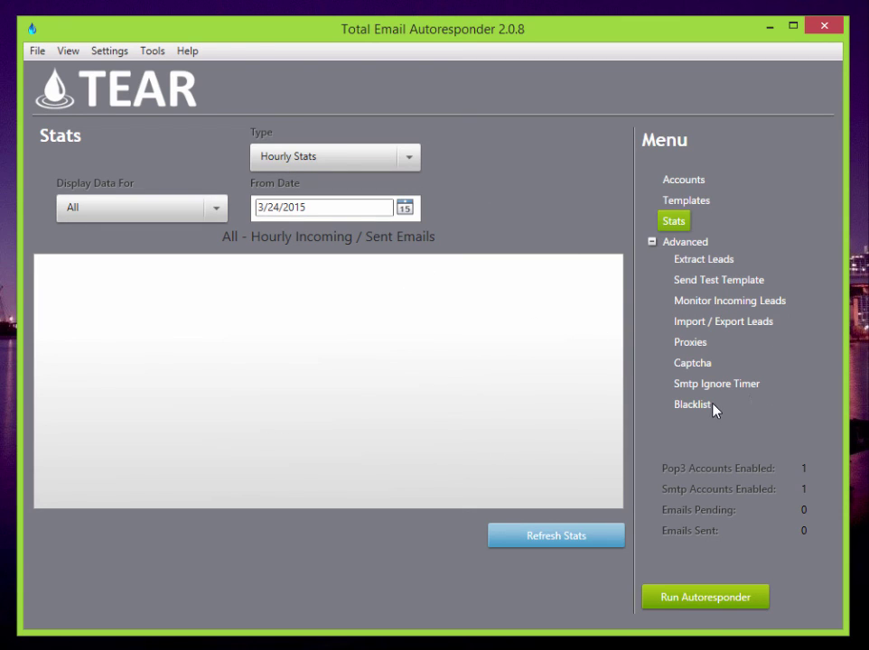
click(700, 199)
click(693, 185)
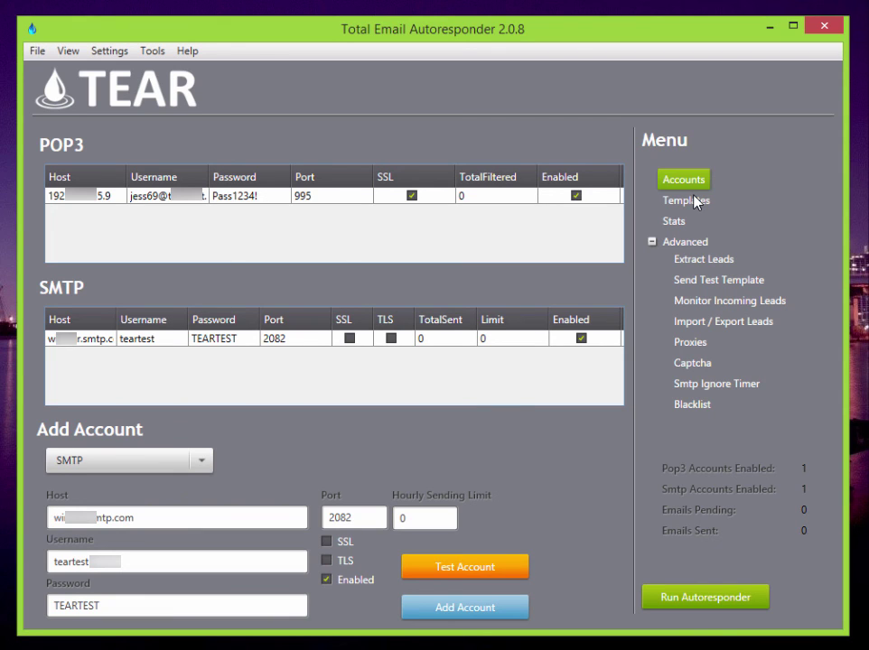
click(712, 301)
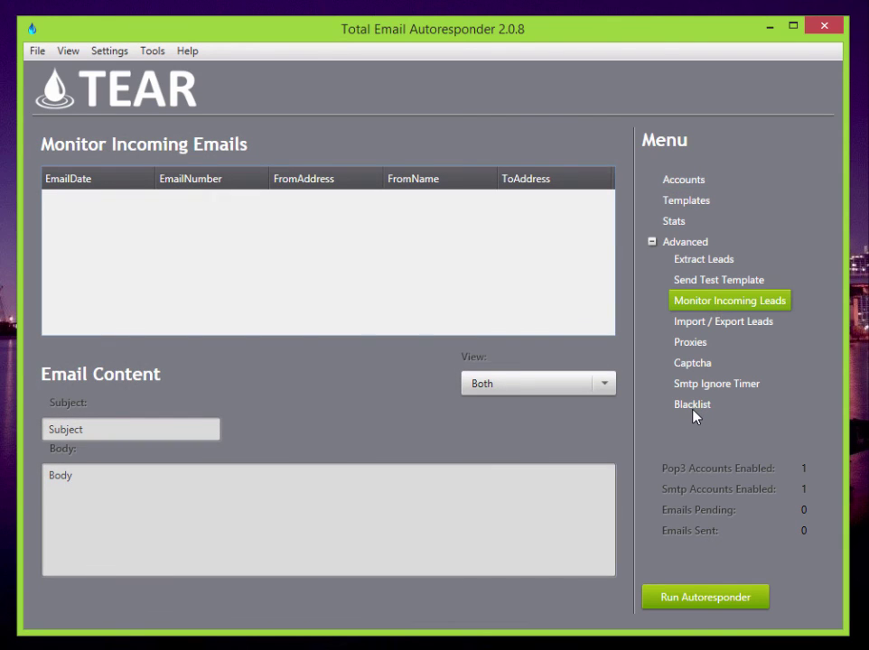